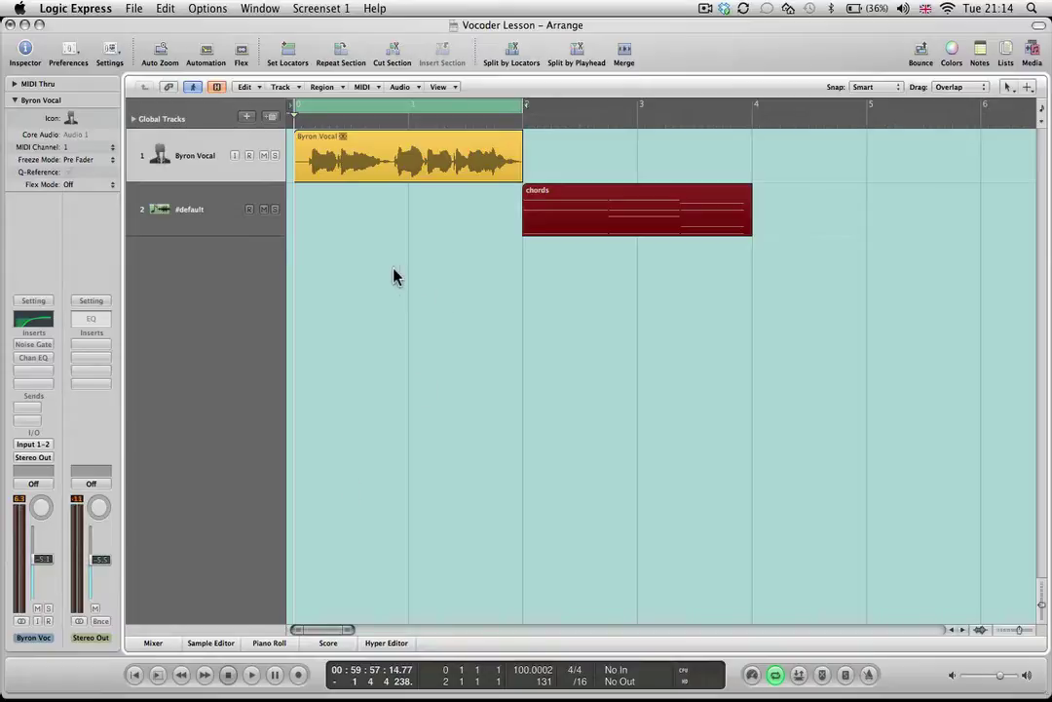
# - Play back the vocal region on track 1, stop playback and return the playhead to the start
pyautogui.click(232, 217)
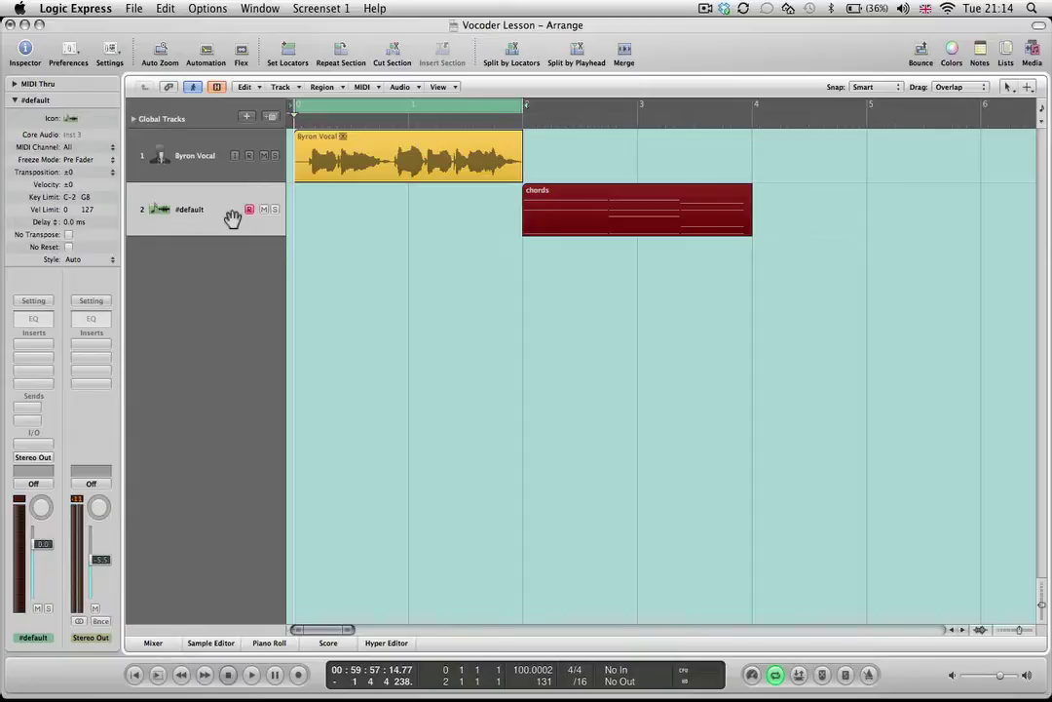
pyautogui.click(206, 166)
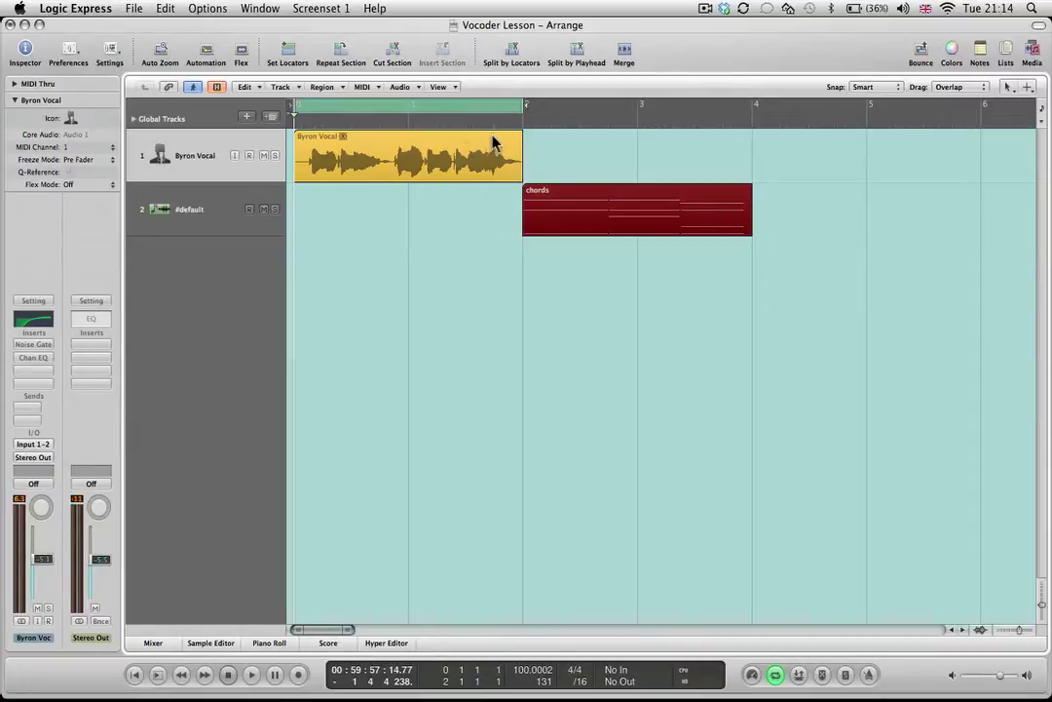
pyautogui.click(380, 163)
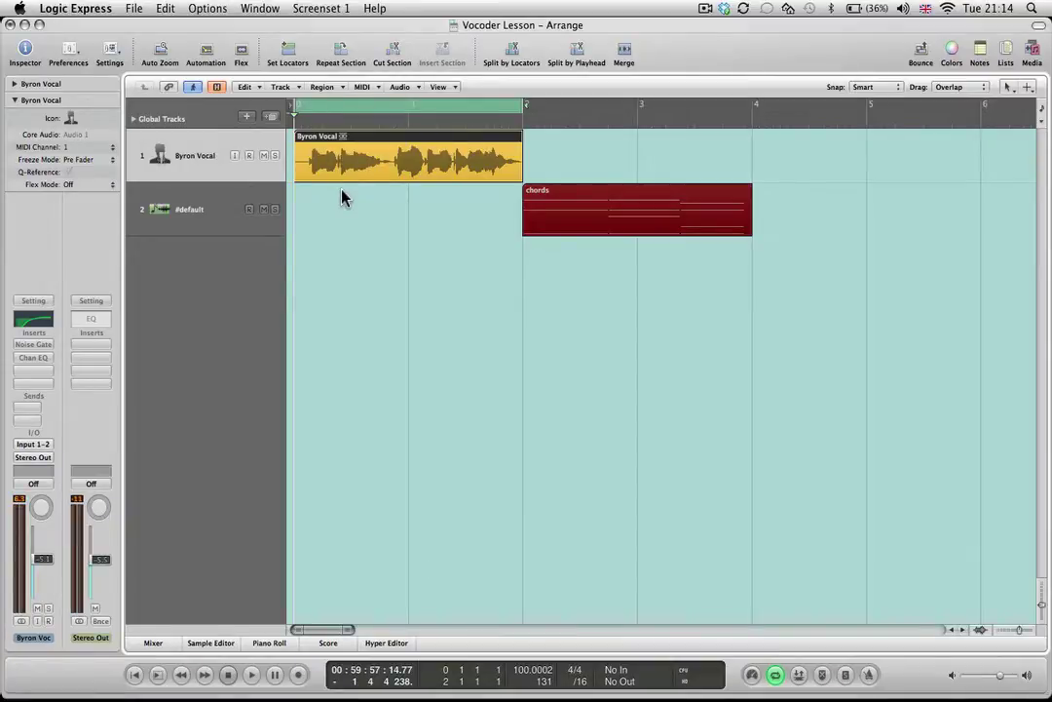
pyautogui.press('space')
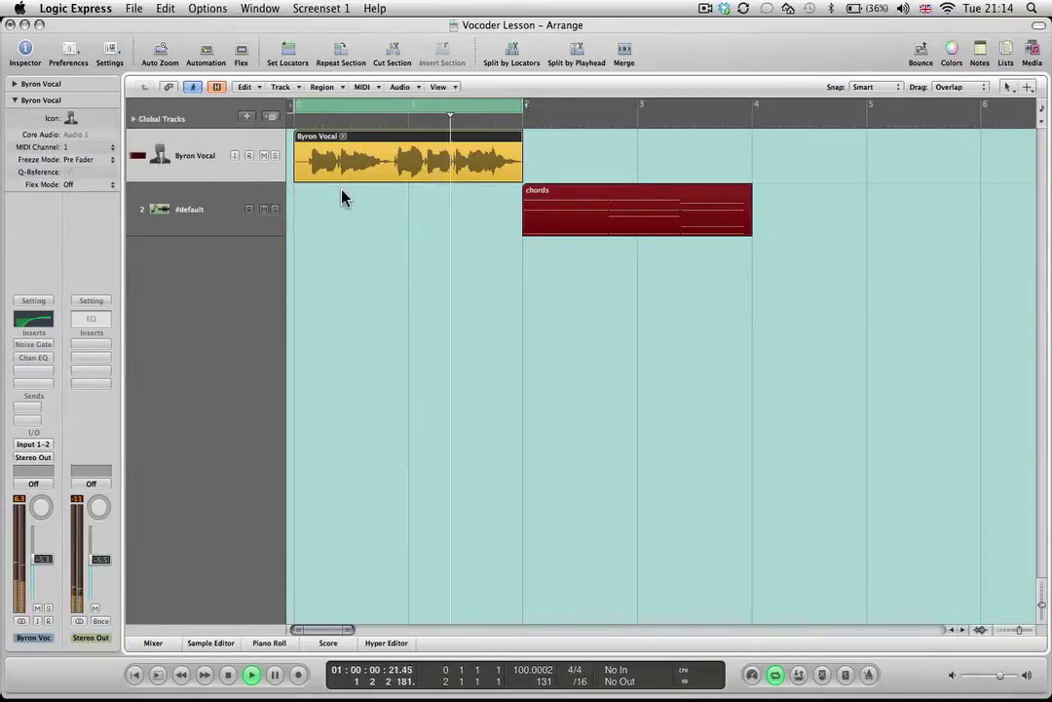
pyautogui.press('space')
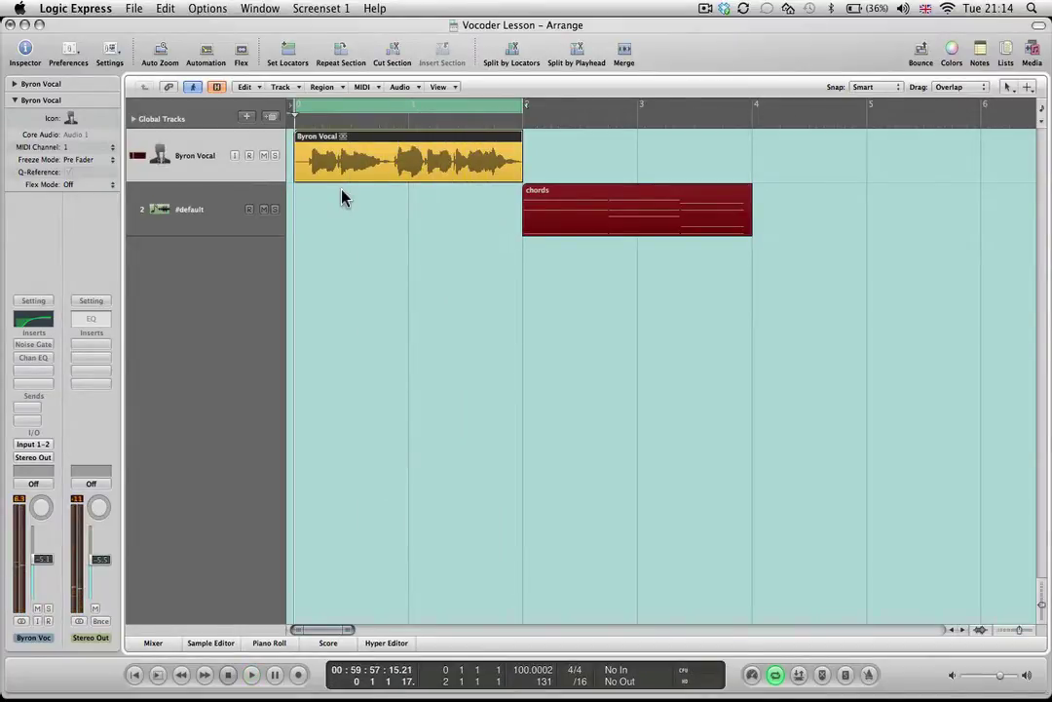
pyautogui.press('Return')
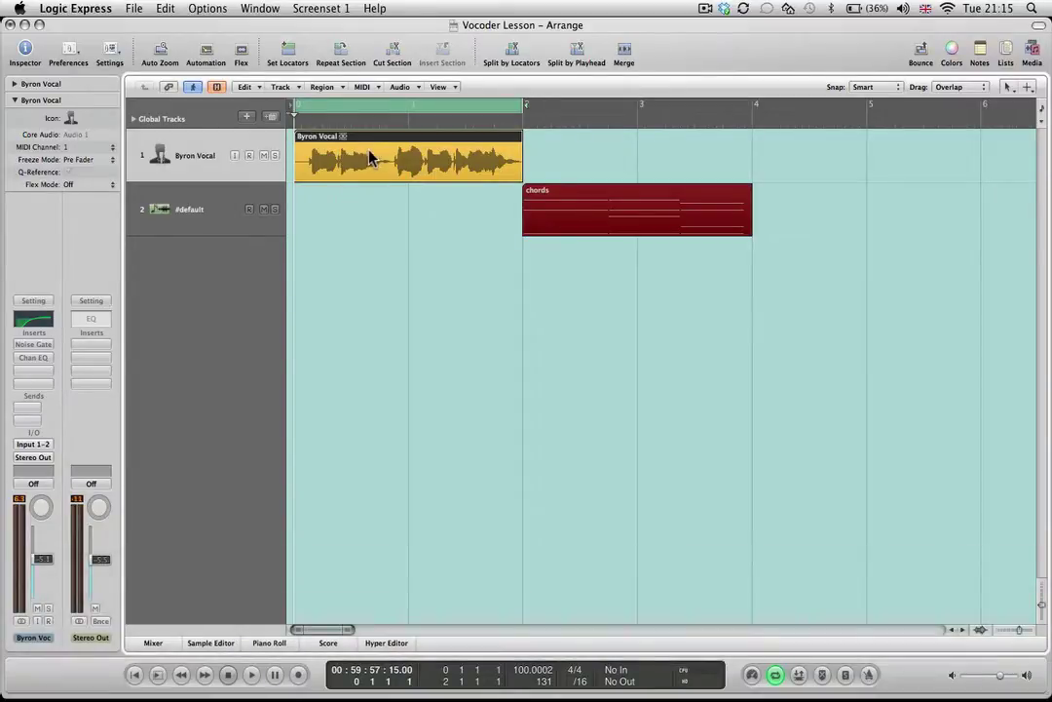
# - Add a send to Bus 1 on the vocal track and turn the send level up fully
pyautogui.click(198, 163)
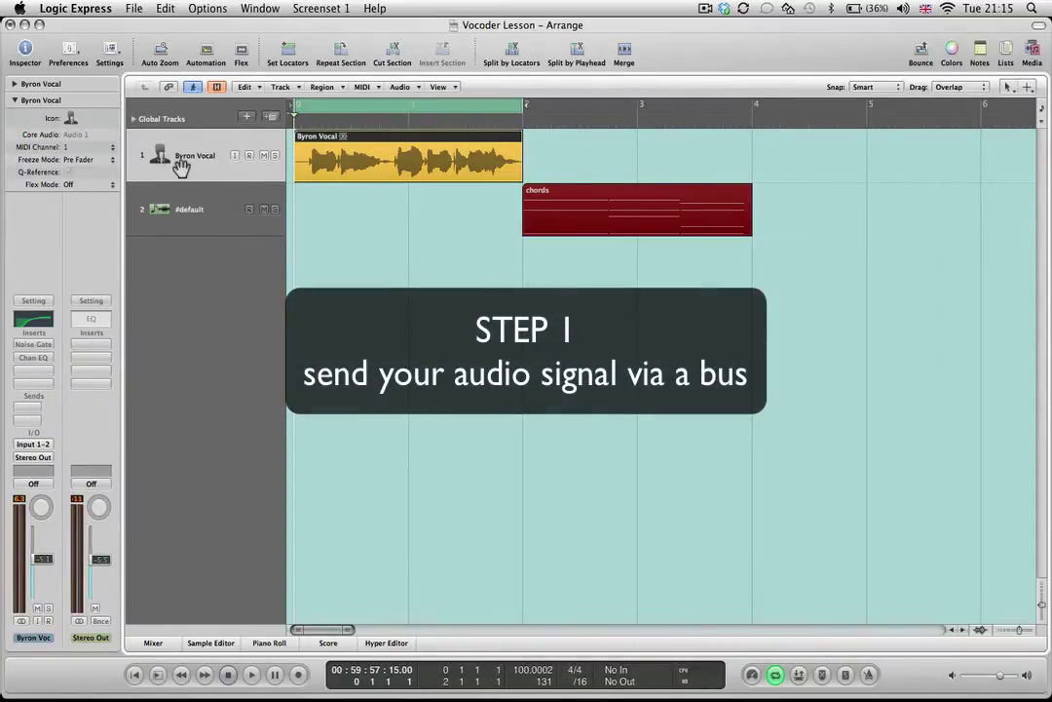
pyautogui.click(181, 166)
pyautogui.click(29, 412)
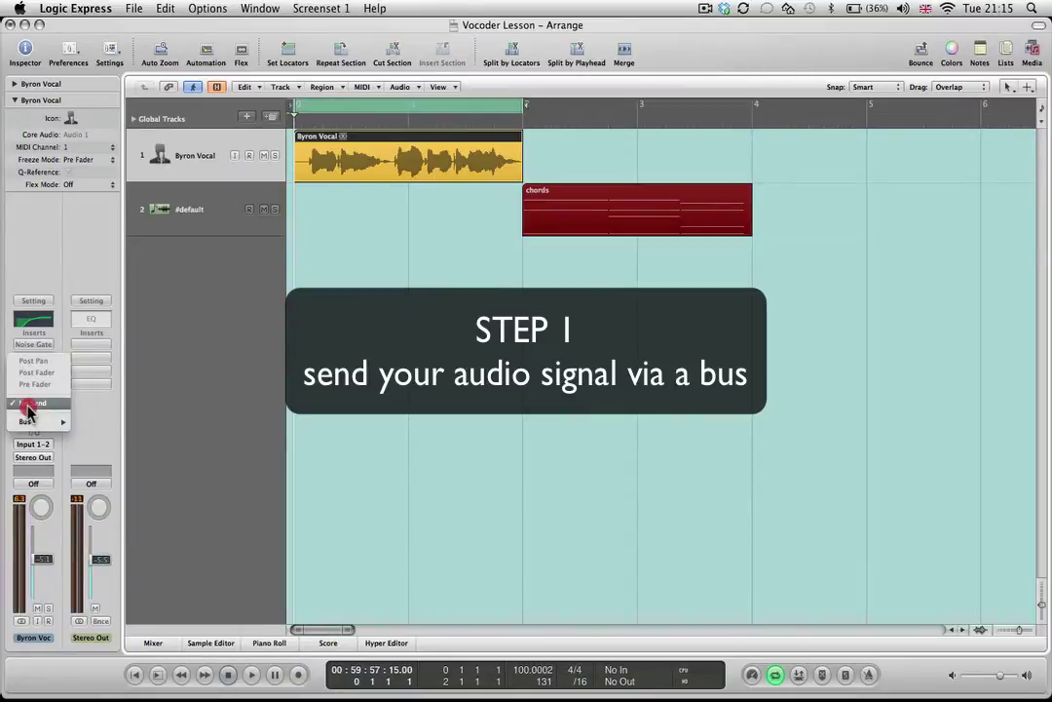
pyautogui.moveTo(33, 424)
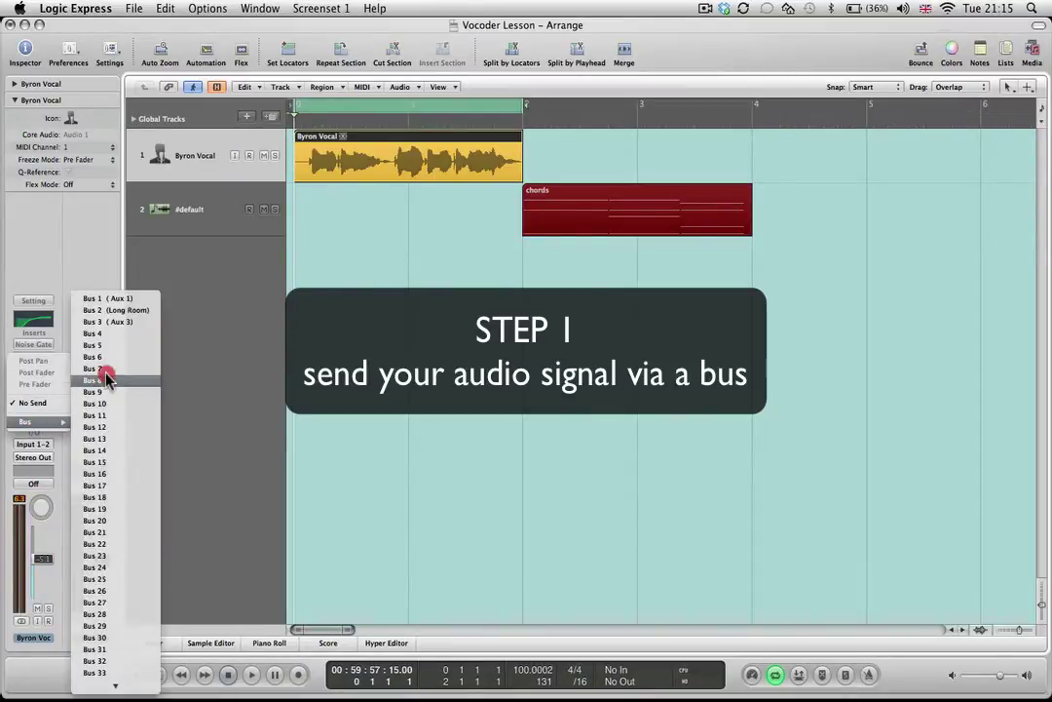
pyautogui.click(117, 300)
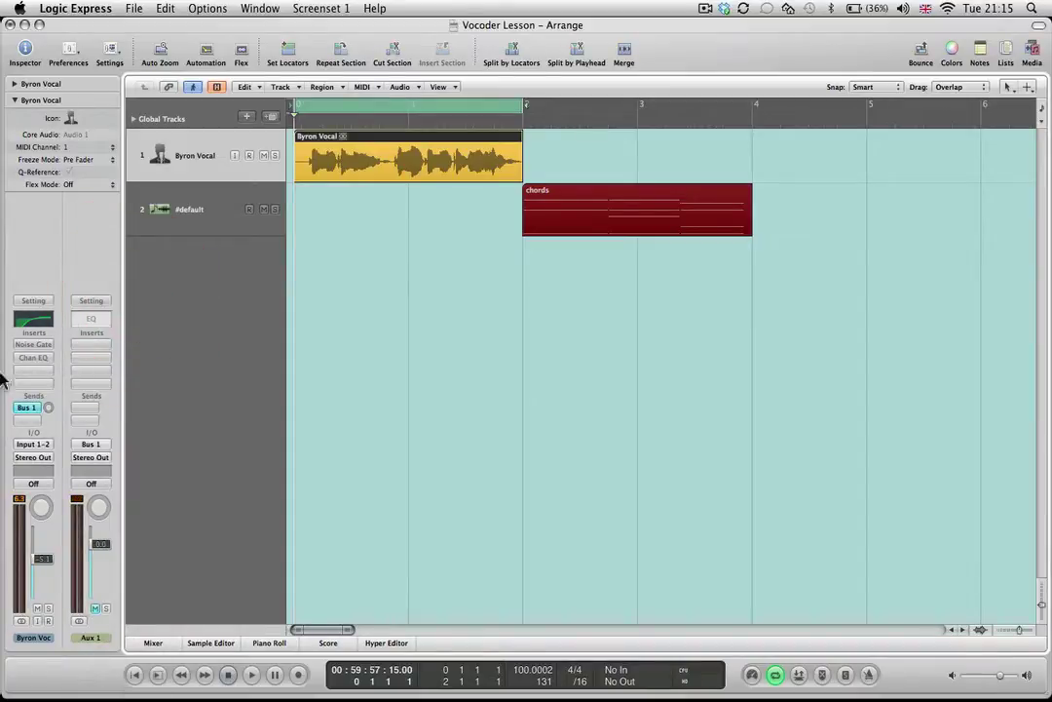
pyautogui.moveTo(48, 414)
pyautogui.mouseDown()
pyautogui.moveTo(13, 195)
pyautogui.moveTo(22, 115)
pyautogui.moveTo(8, 8)
pyautogui.mouseUp()
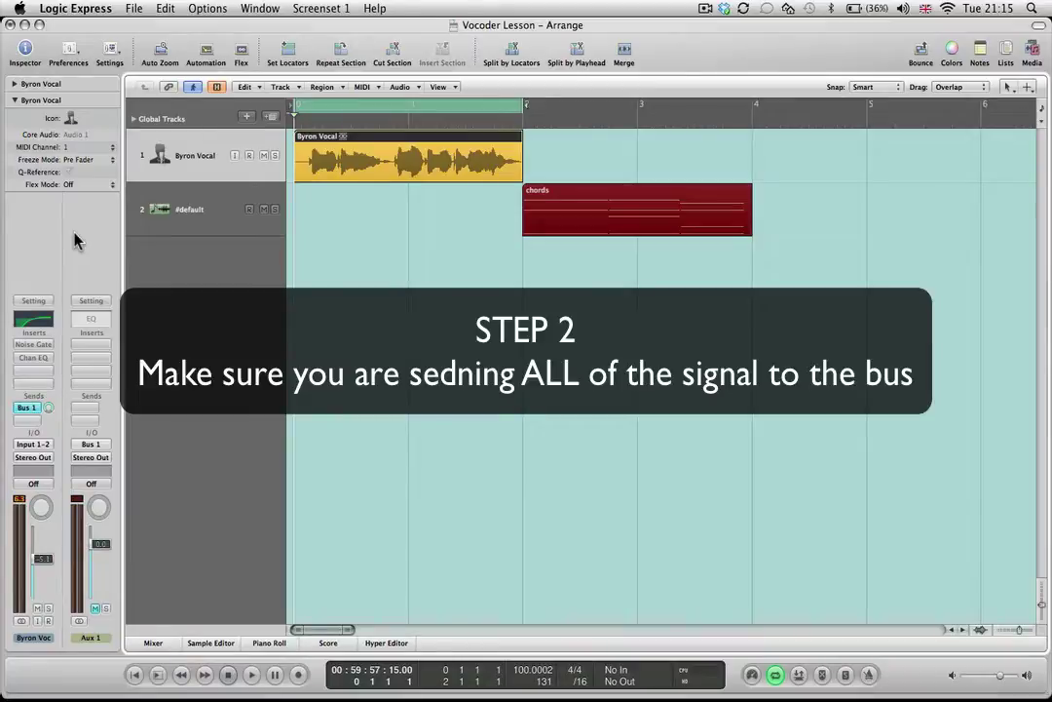
# - Switch the vocal track's Bus 1 send to Pre Fader and set the track's volume fader to -4.6 dB
pyautogui.click(32, 411)
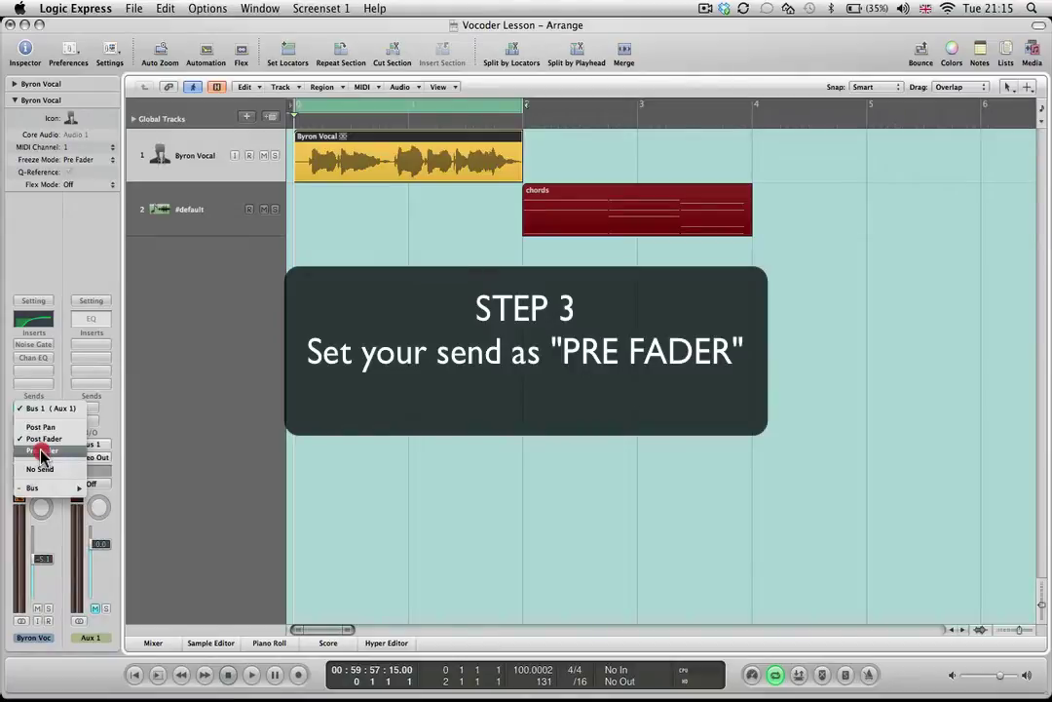
pyautogui.click(41, 451)
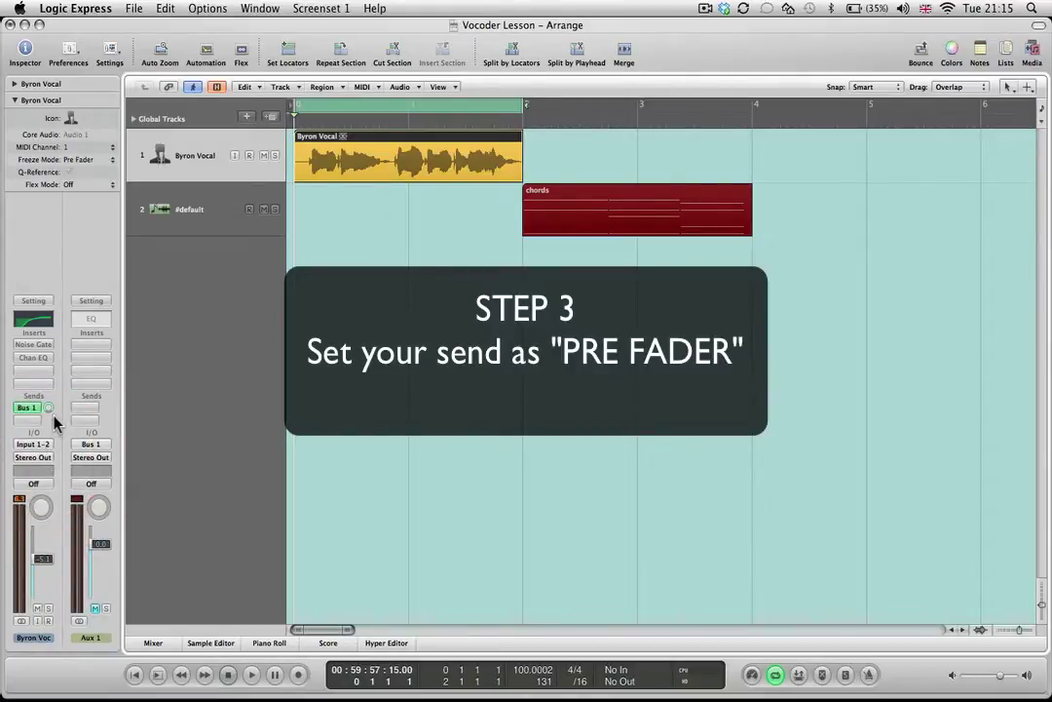
pyautogui.moveTo(44, 568)
pyautogui.mouseDown()
pyautogui.moveTo(42, 538)
pyautogui.moveTo(42, 556)
pyautogui.mouseUp()
pyautogui.click(41, 556)
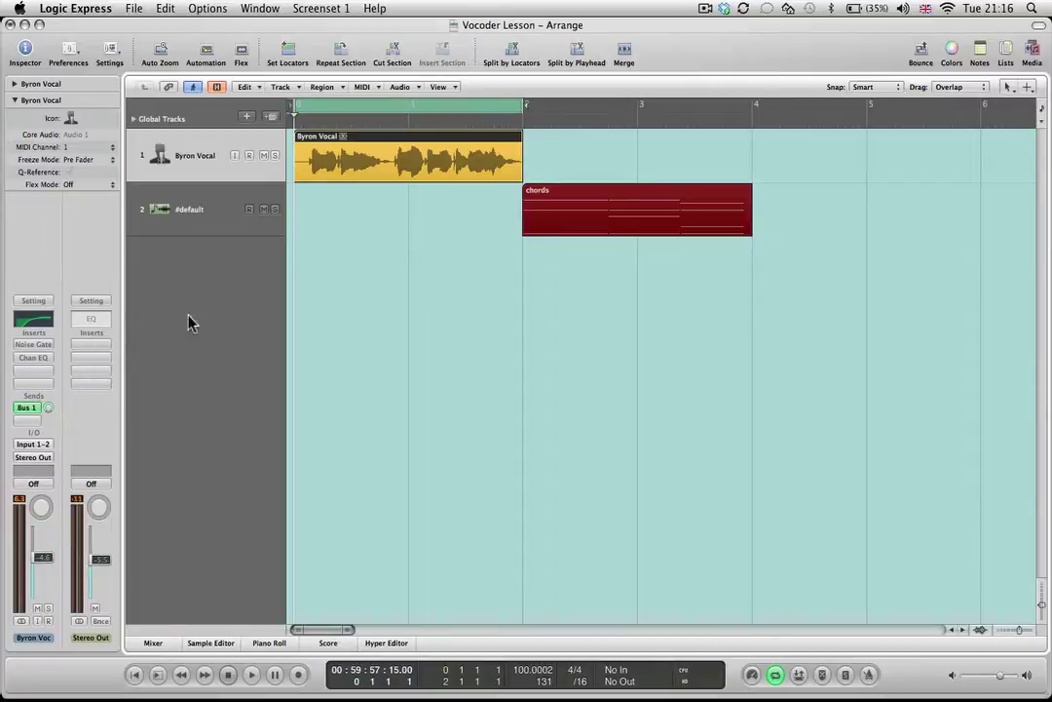
# - Load the EVOC 20 PS vocoder synth as the instrument on track 2
pyautogui.click(215, 213)
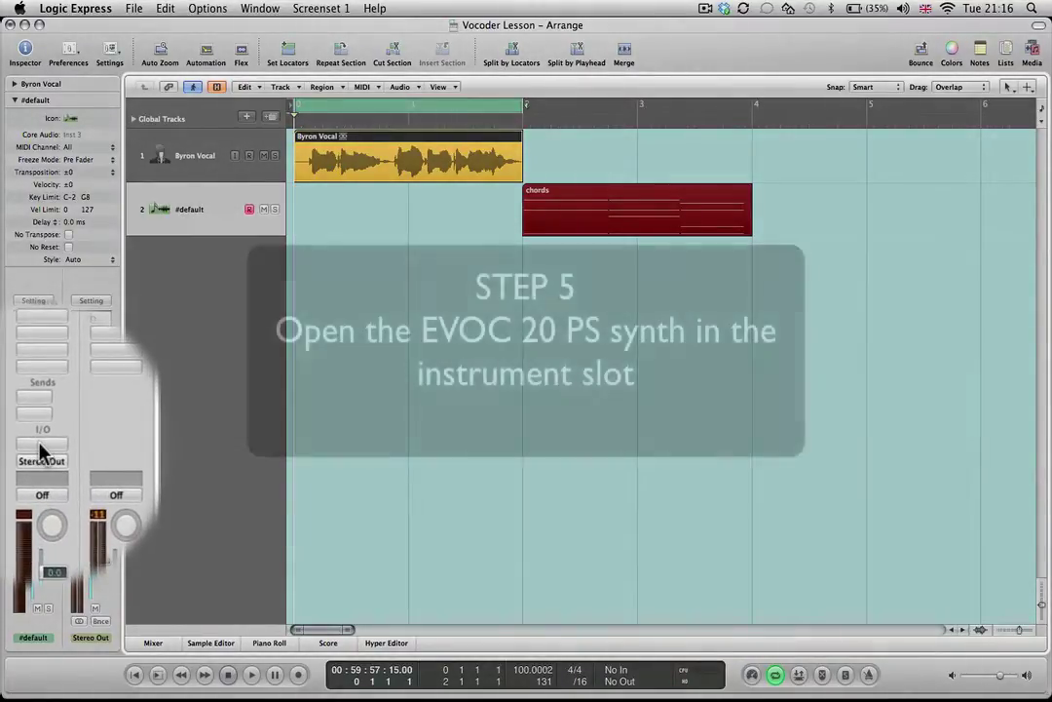
pyautogui.click(41, 448)
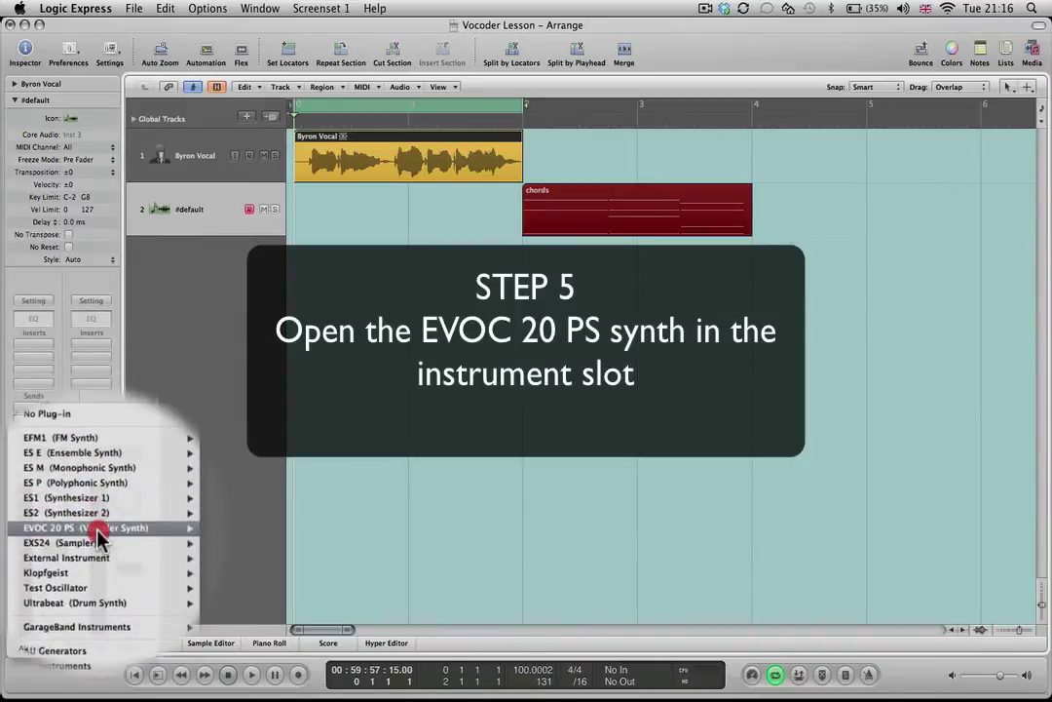
pyautogui.moveTo(136, 529)
pyautogui.click(182, 532)
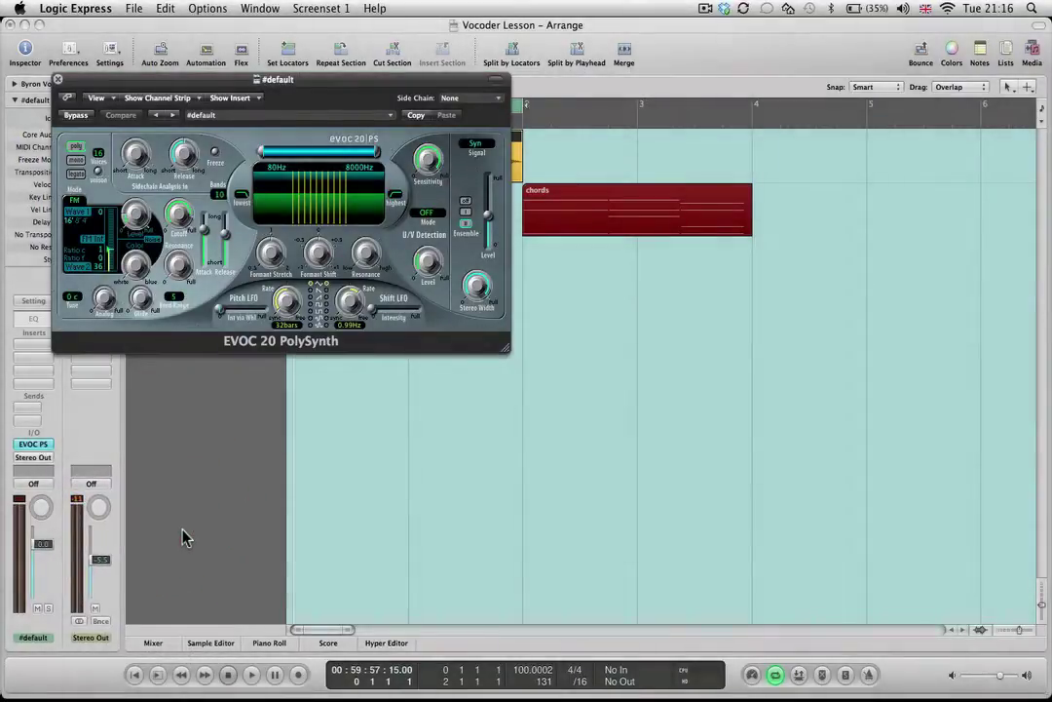
# - Move the EVOC 20 PolySynth window clear of the tracks and set its side chain to Bus 1
pyautogui.moveTo(423, 84); pyautogui.dragTo(614, 278)
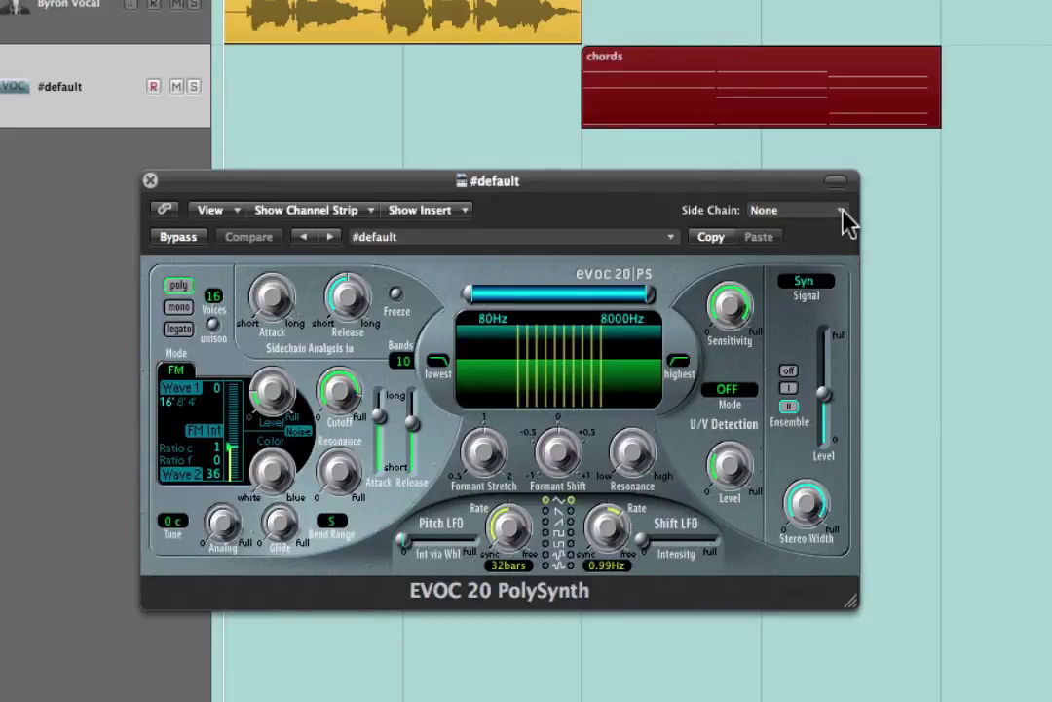
pyautogui.click(844, 211)
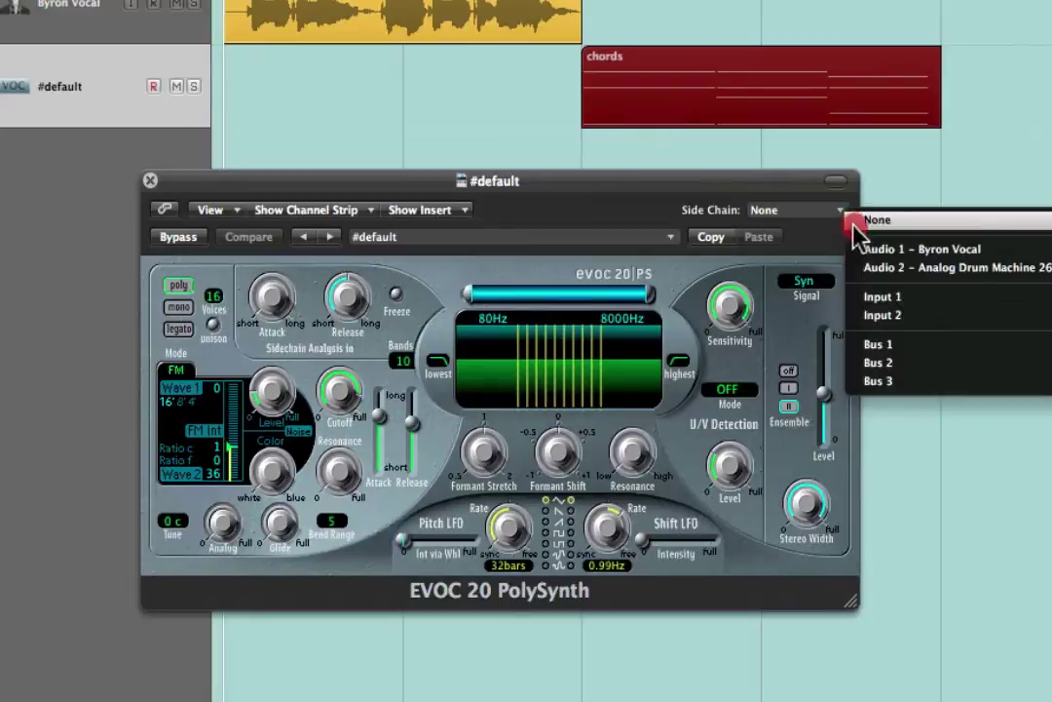
pyautogui.click(892, 347)
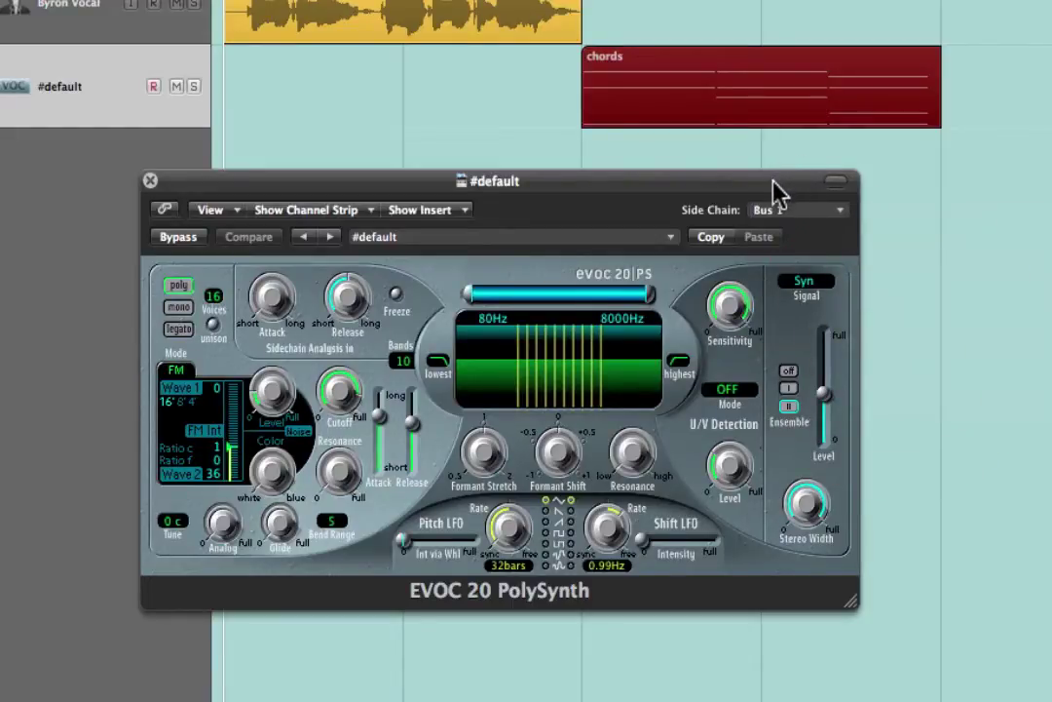
# - Load the Clear Voice Vocoder preset from 02 Vintage Vocoder and keep the synth's signal set to Voc
pyautogui.click(668, 241)
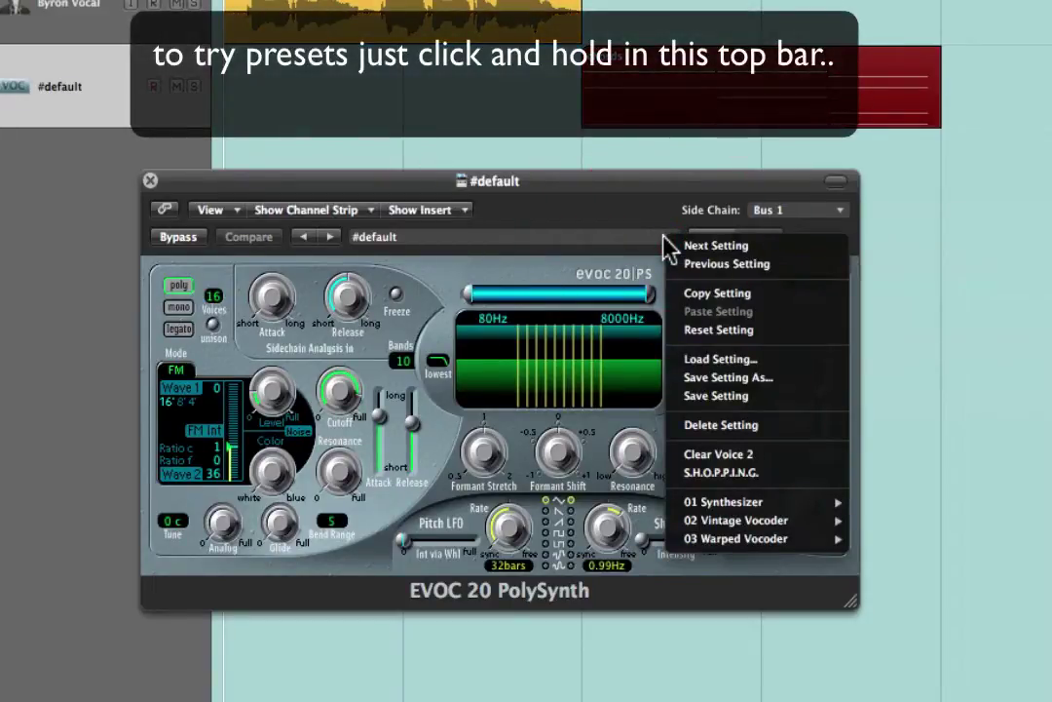
pyautogui.moveTo(753, 529)
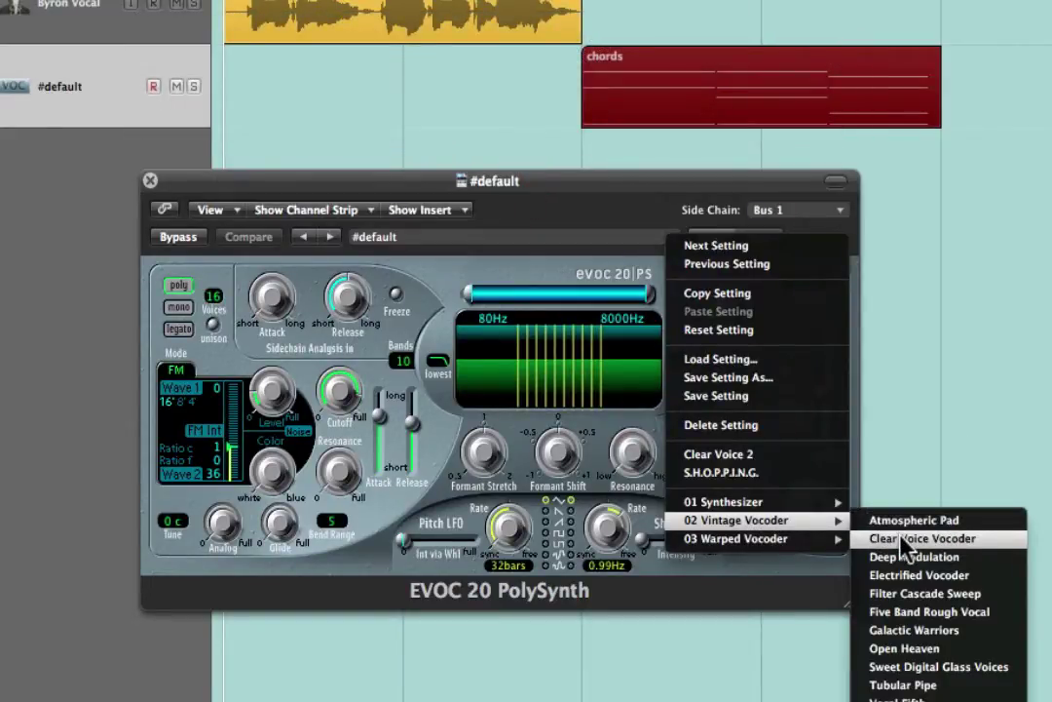
pyautogui.click(907, 542)
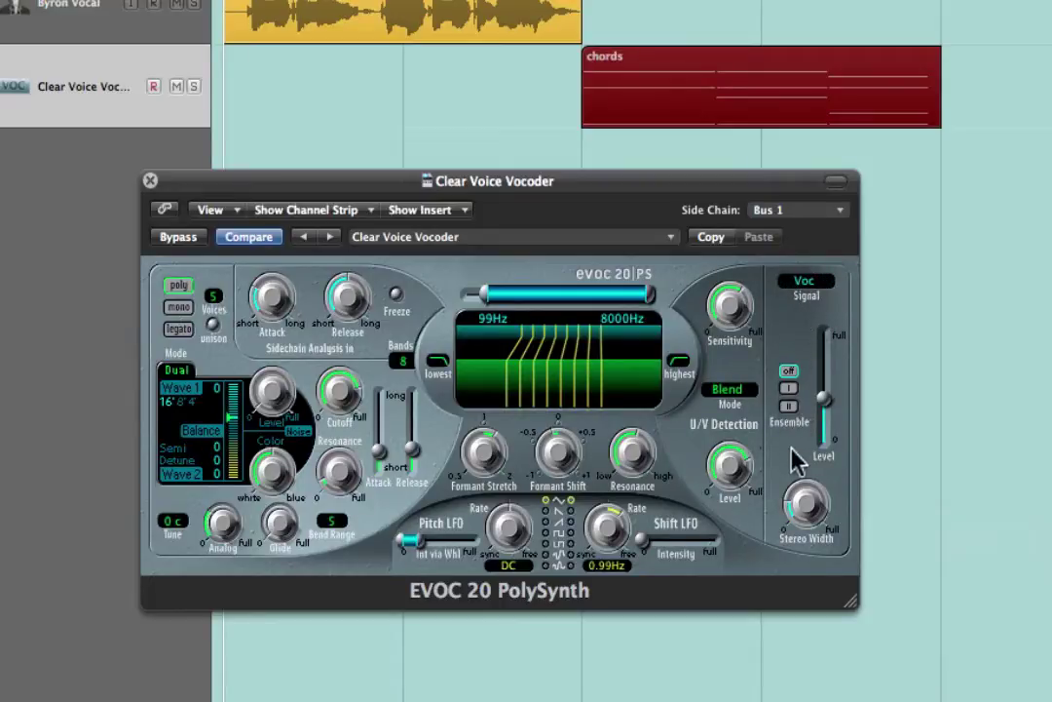
pyautogui.click(811, 282)
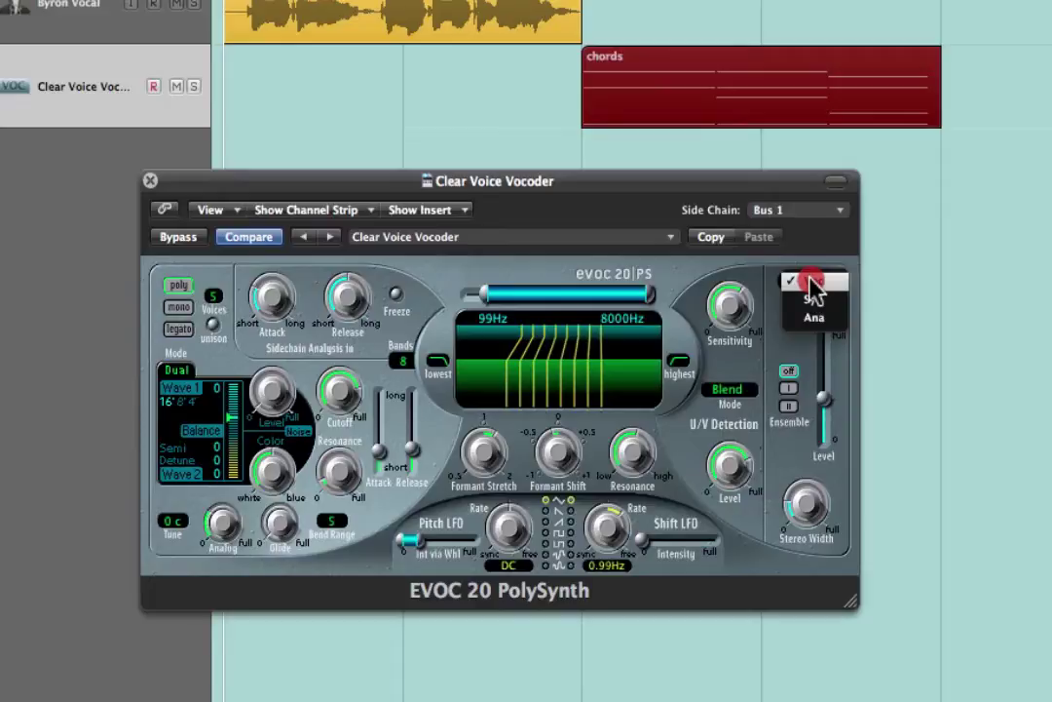
pyautogui.click(811, 282)
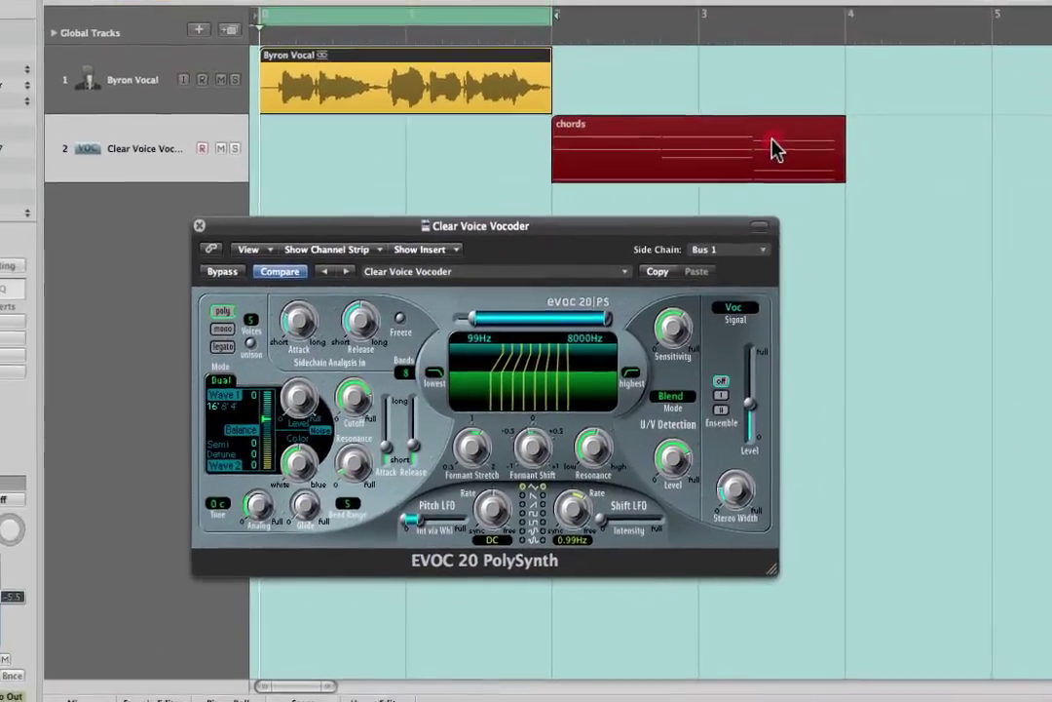
# - Move the chords region to the project start beneath the vocal region and inspect its notes in the piano roll
pyautogui.moveTo(797, 132); pyautogui.dragTo(508, 142)
pyautogui.moveTo(488, 204); pyautogui.dragTo(467, 202)
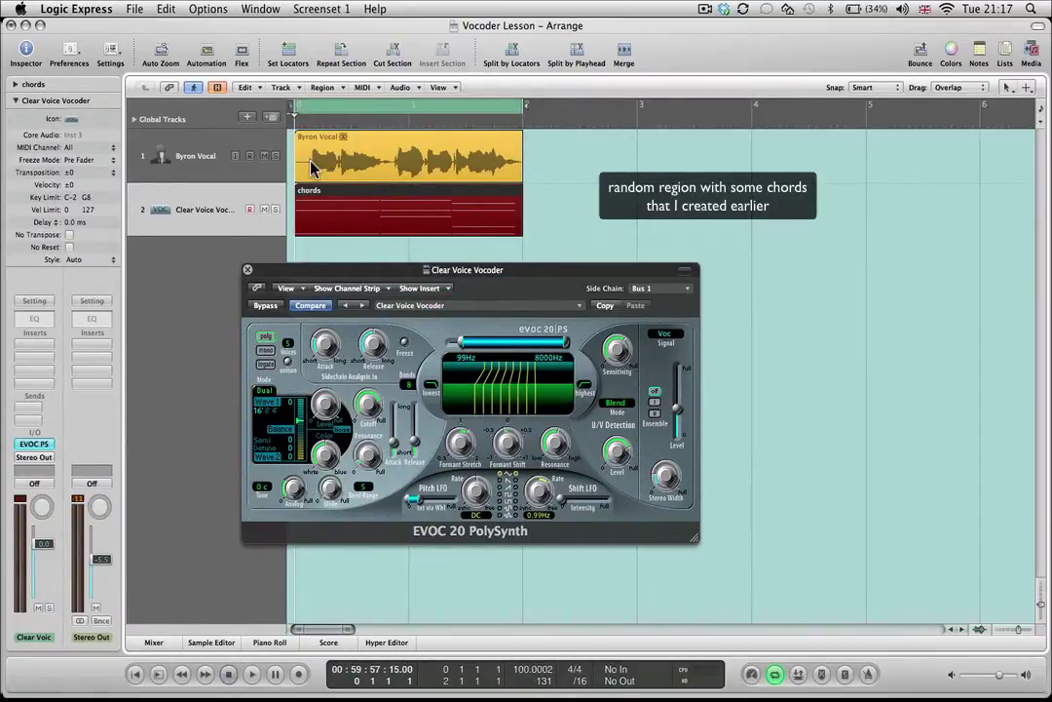
pyautogui.doubleClick(385, 221)
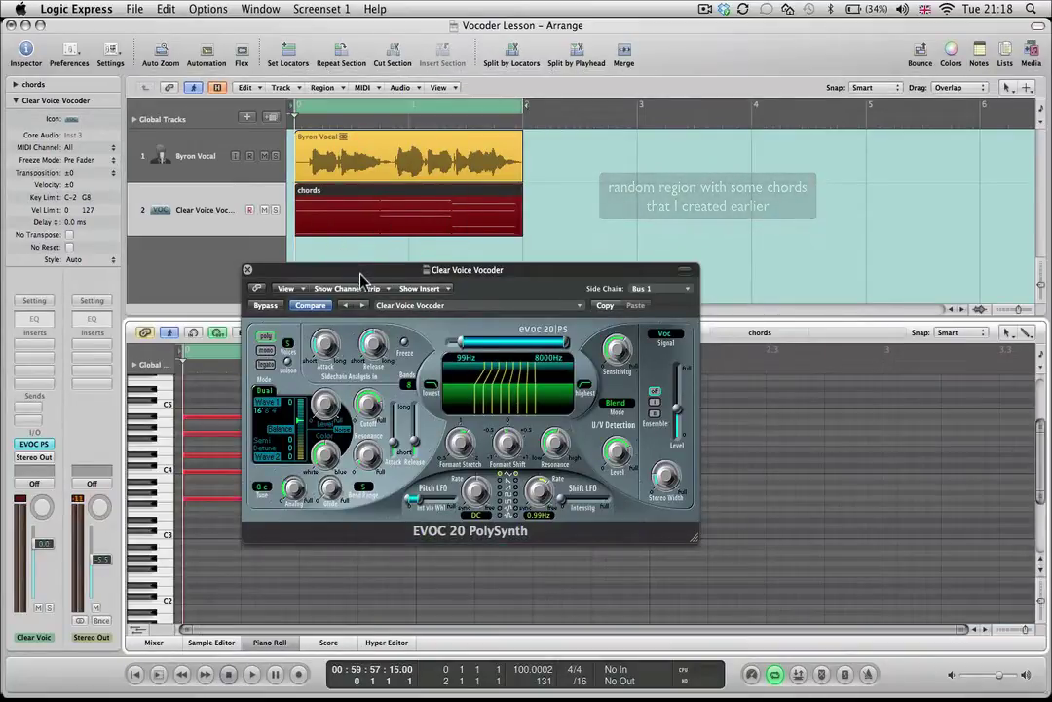
pyautogui.moveTo(360, 276); pyautogui.dragTo(647, 112)
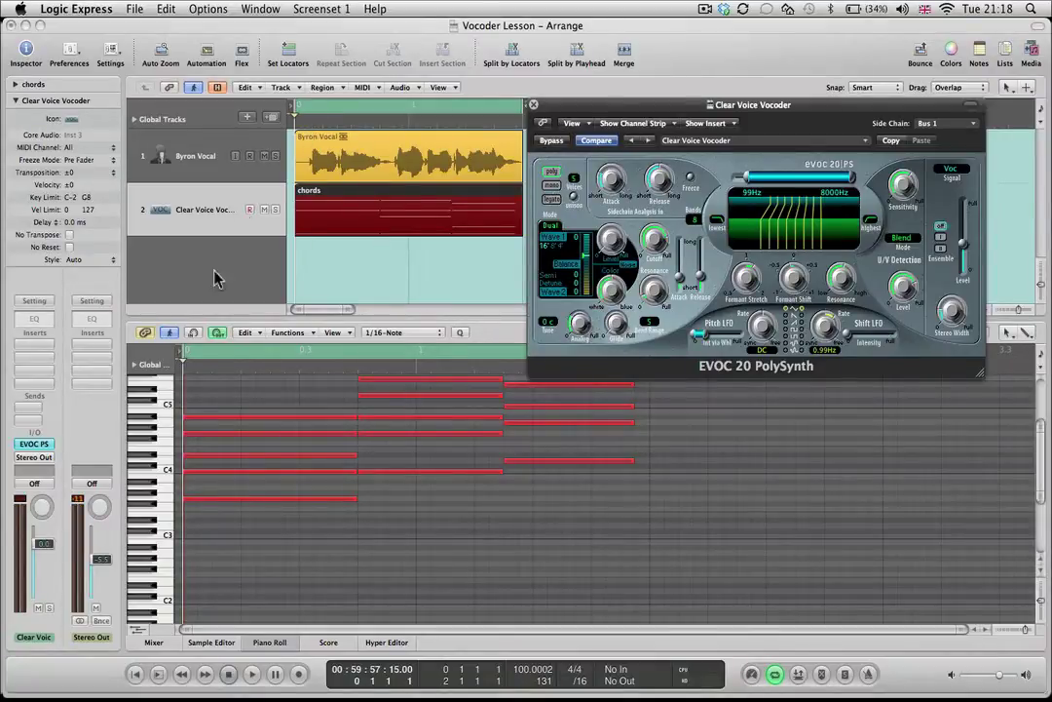
pyautogui.click(278, 648)
pyautogui.moveTo(681, 110); pyautogui.dragTo(434, 270)
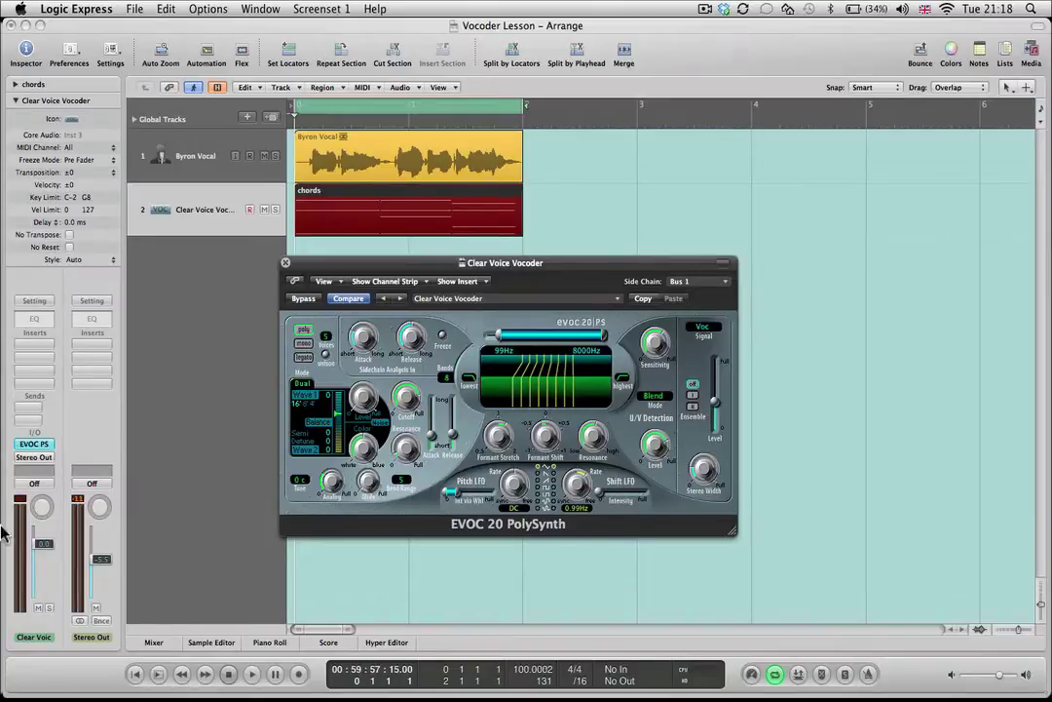
# - Start playback and set the vocoder track's volume to -3.3 dB and the Stereo Out volume to -15.0 dB
pyautogui.moveTo(41, 544); pyautogui.dragTo(40, 575)
pyautogui.press('space')
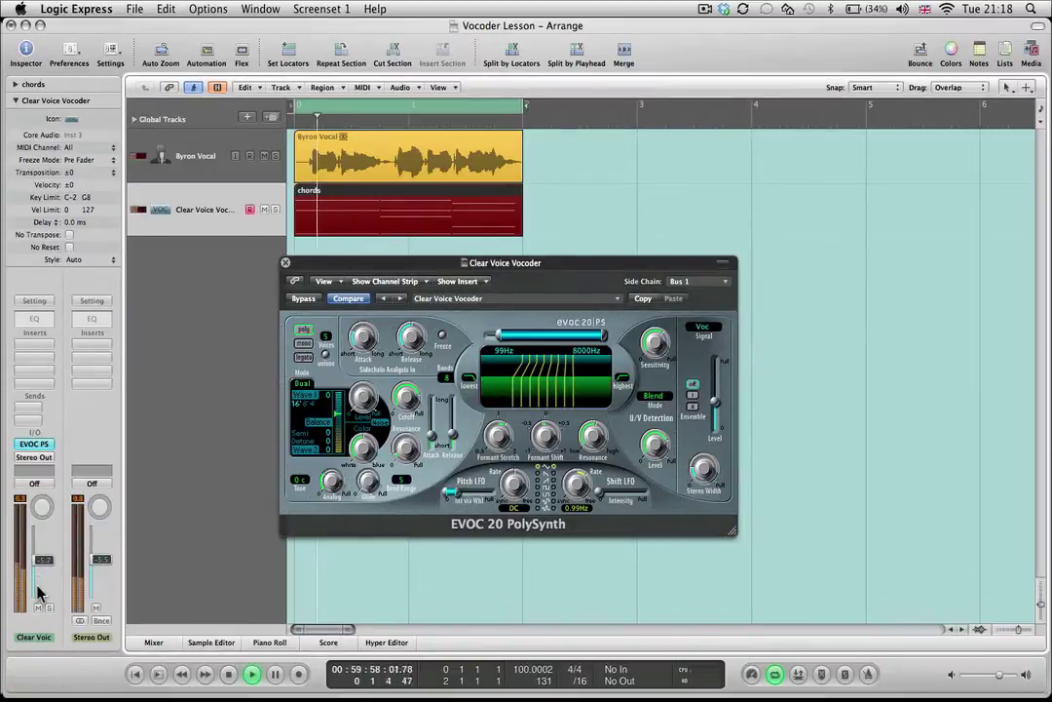
pyautogui.moveTo(44, 564)
pyautogui.mouseDown()
pyautogui.moveTo(43, 541)
pyautogui.moveTo(43, 550)
pyautogui.mouseUp()
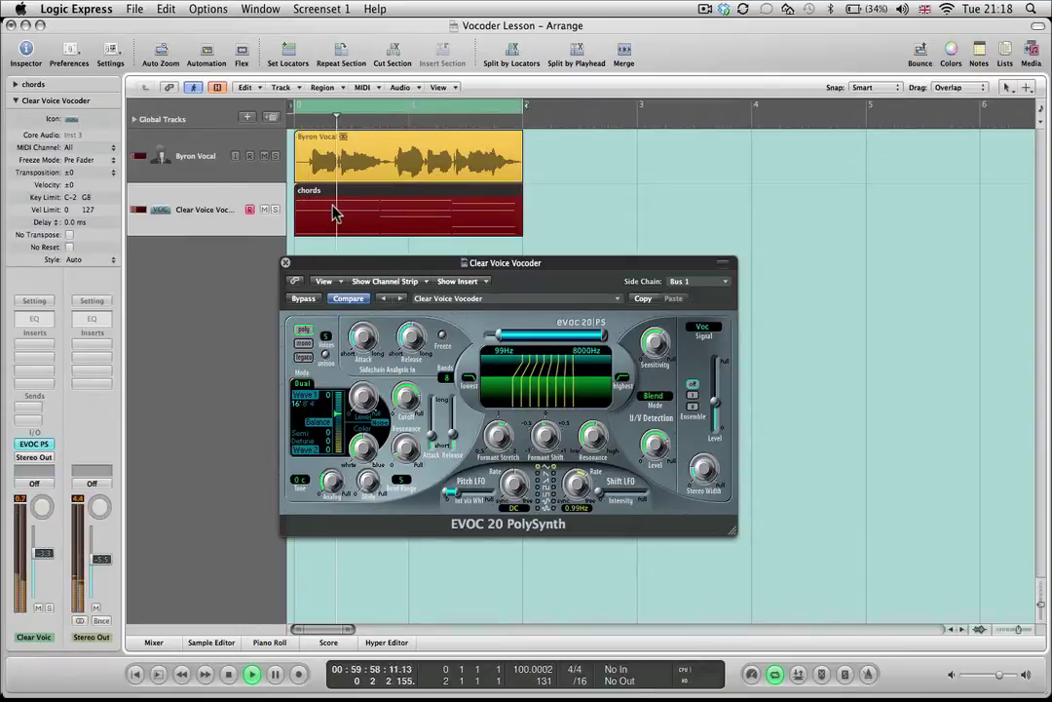
pyautogui.moveTo(101, 561); pyautogui.dragTo(83, 629)
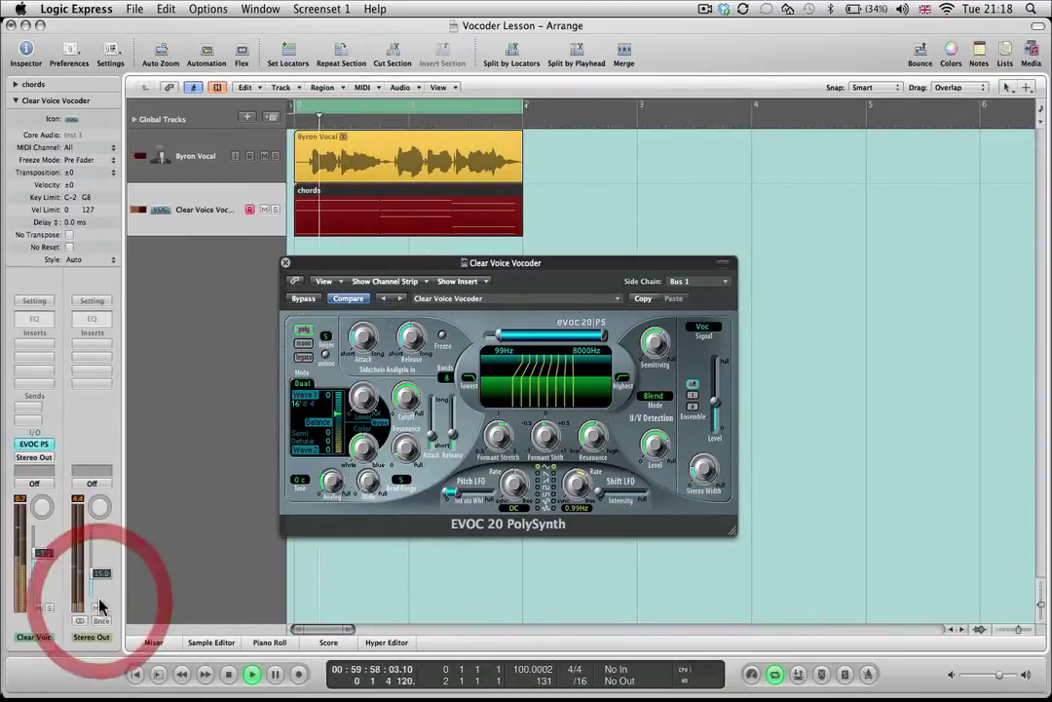
# - Pull the vocal track's volume fader fully down to silence its dry signal, and reselect the vocoder track
pyautogui.click(209, 163)
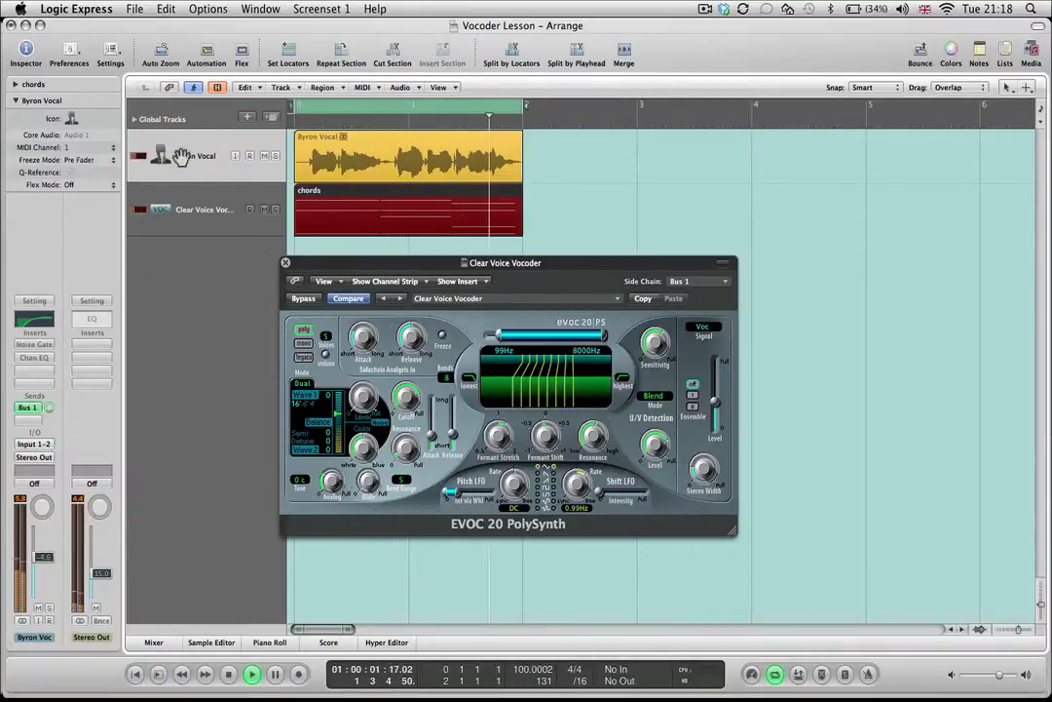
pyautogui.click(45, 557)
pyautogui.moveTo(45, 557); pyautogui.dragTo(30, 666)
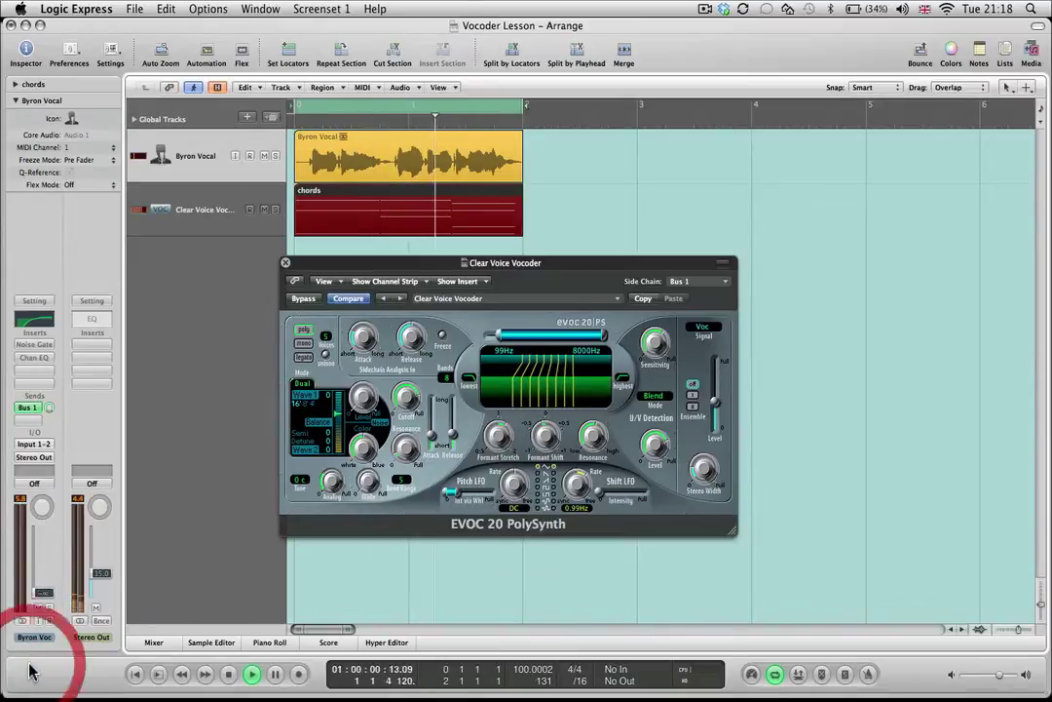
pyautogui.click(207, 210)
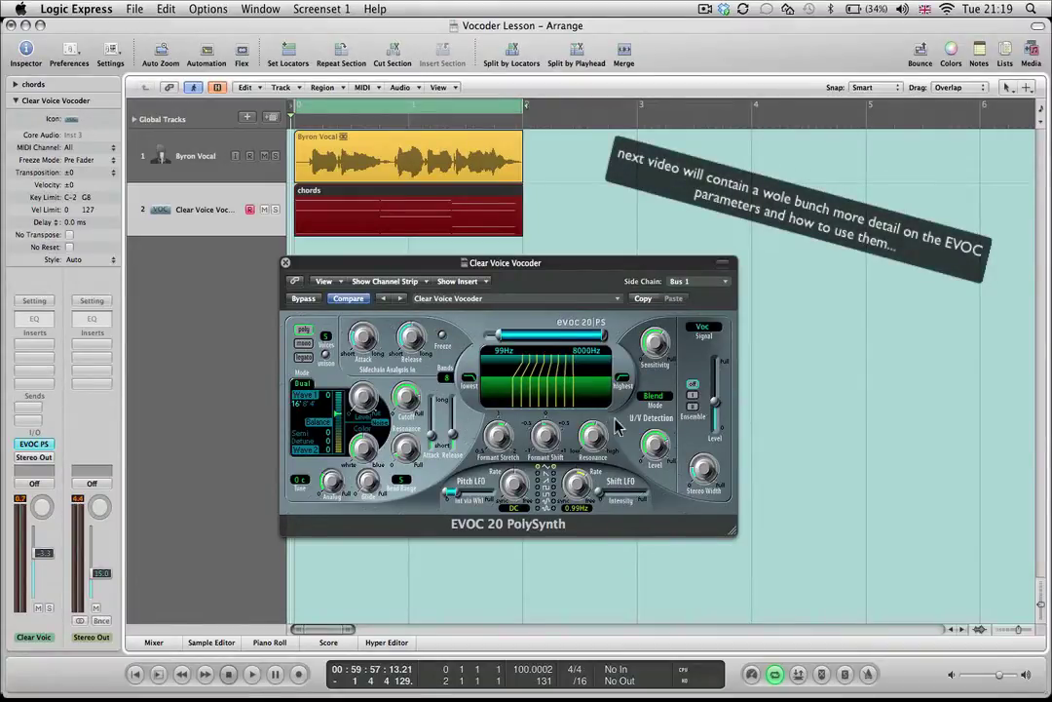
pyautogui.click(615, 301)
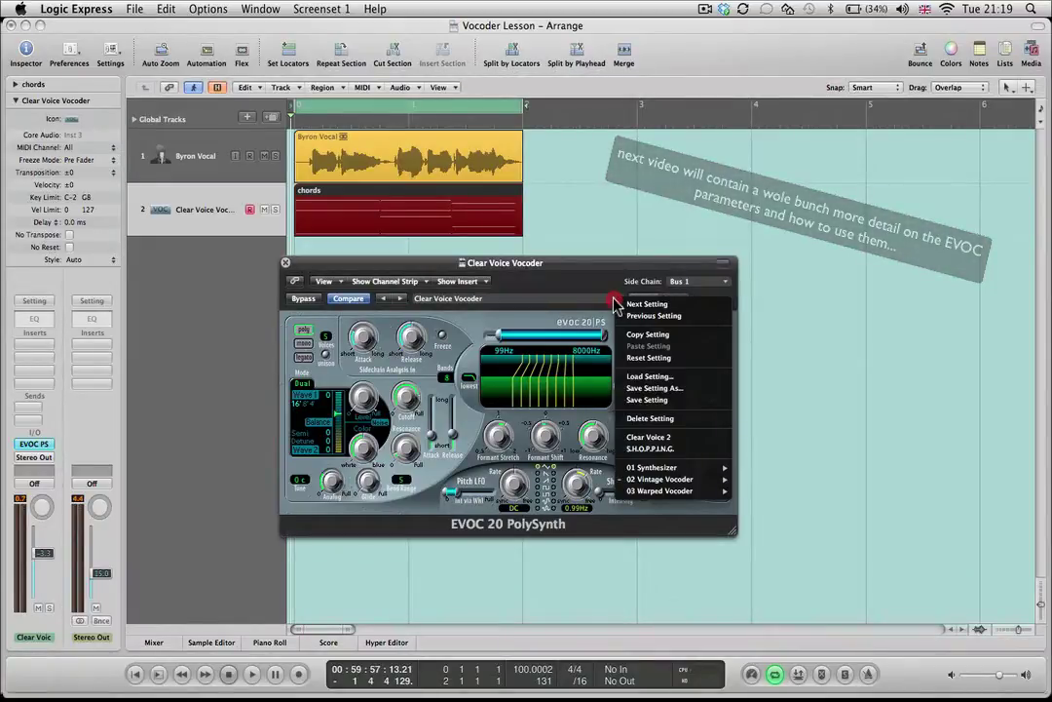
pyautogui.moveTo(703, 481)
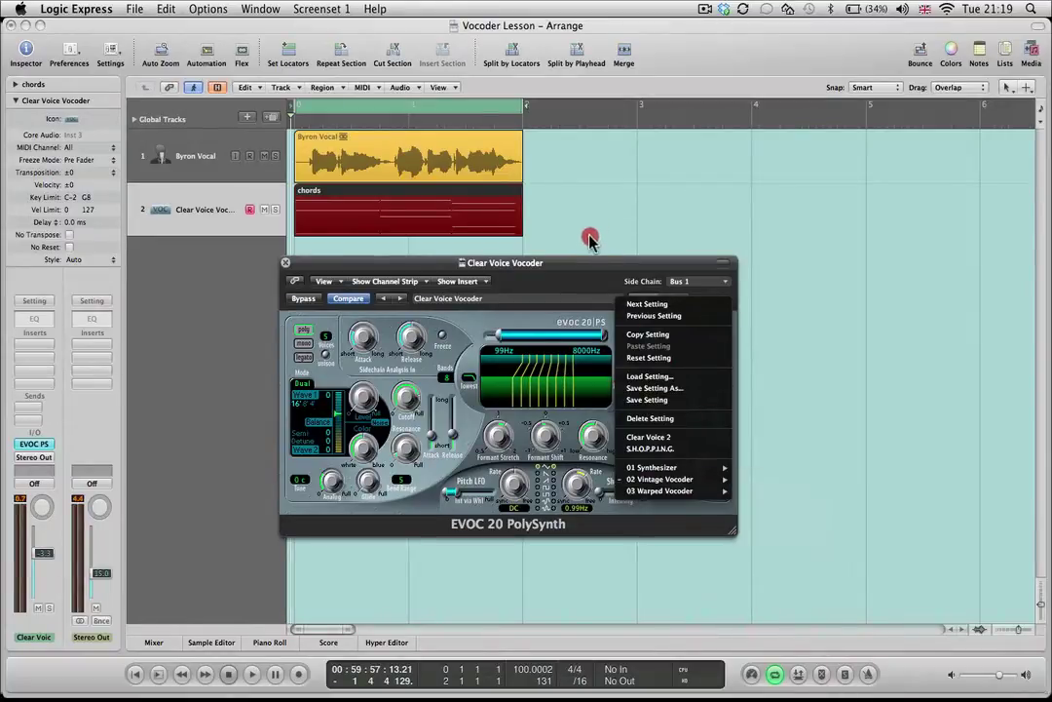
pyautogui.click(576, 279)
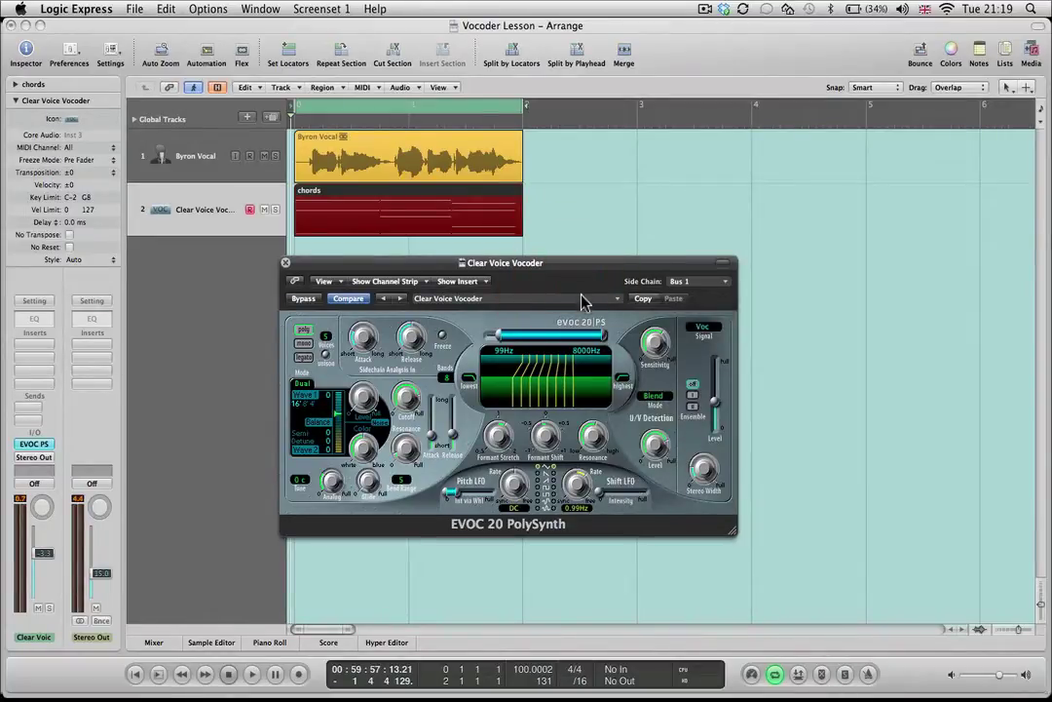
# - Try the EVOC synth's ensemble mode II and the stereo width control during playback, and switch the ensemble off again
pyautogui.click(692, 408)
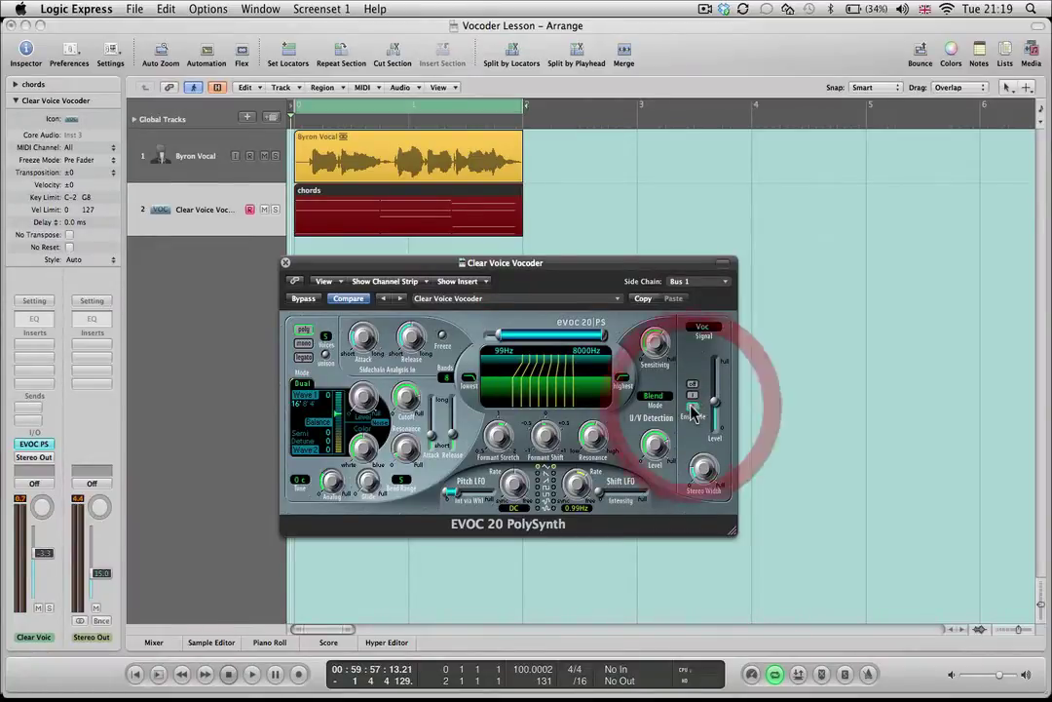
pyautogui.press('space')
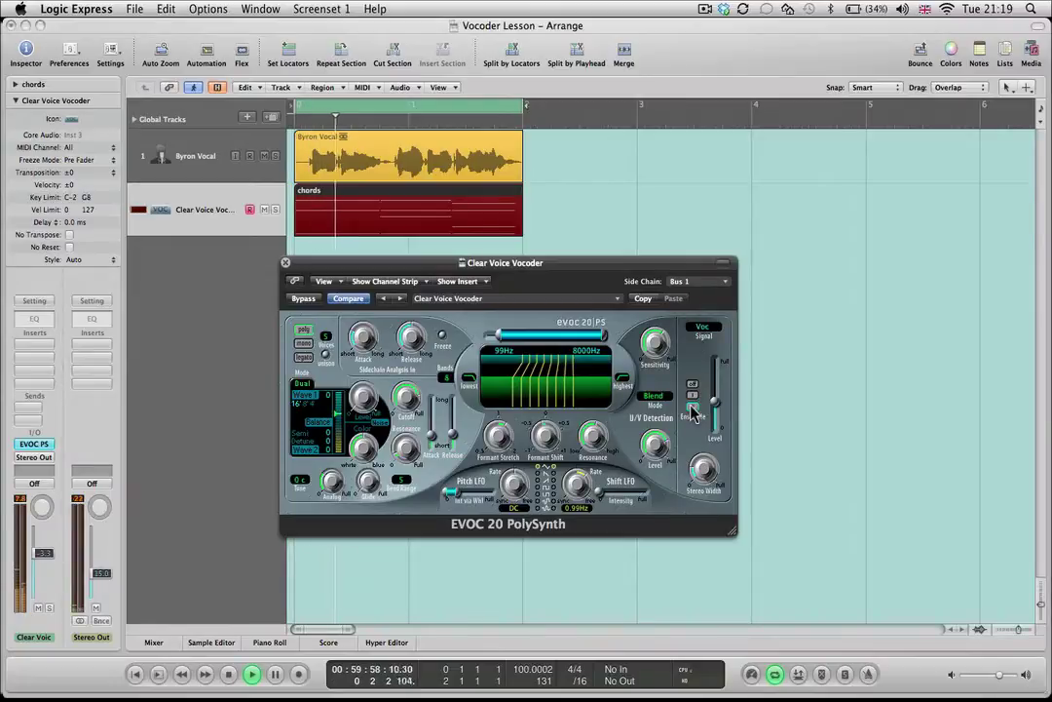
pyautogui.moveTo(705, 470)
pyautogui.mouseDown()
pyautogui.moveTo(716, 396)
pyautogui.moveTo(694, 454)
pyautogui.mouseUp()
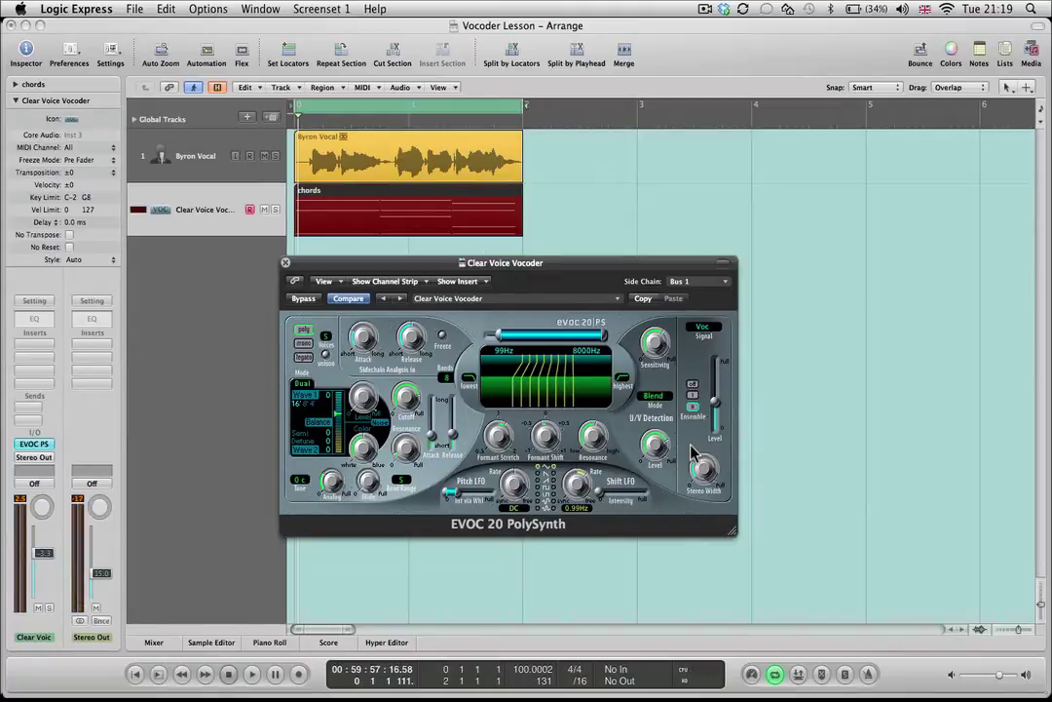
pyautogui.click(692, 386)
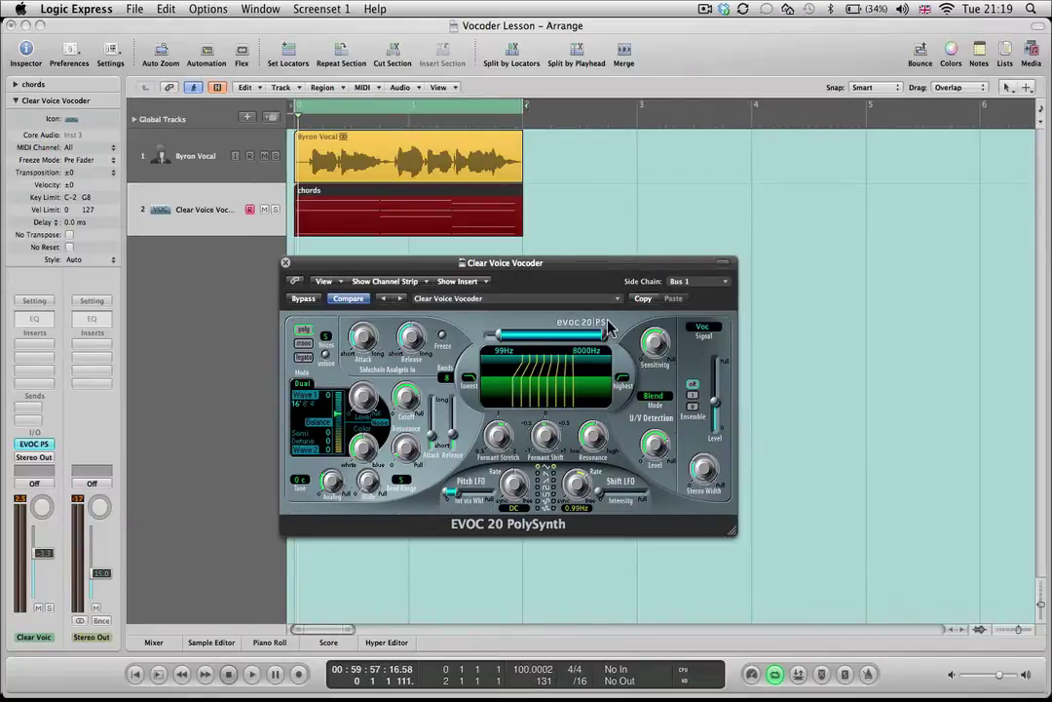
# - Mute the vocoder track, raise the vocal track's volume to -1.2 dB and play the dry vocal alone
pyautogui.click(206, 158)
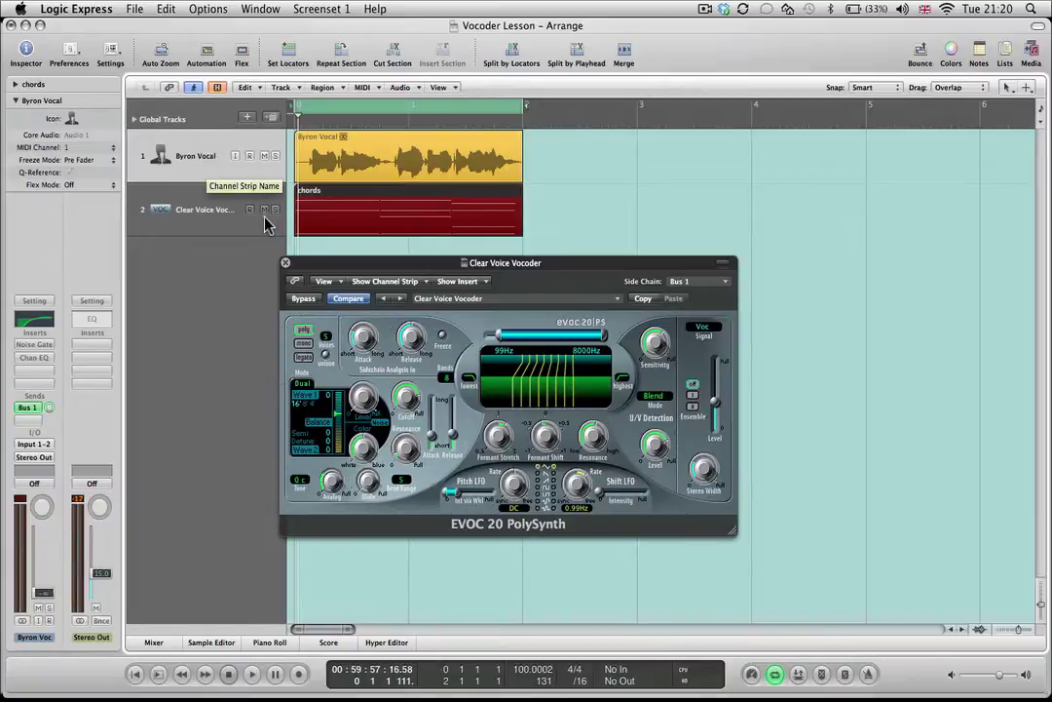
pyautogui.click(263, 210)
pyautogui.click(185, 146)
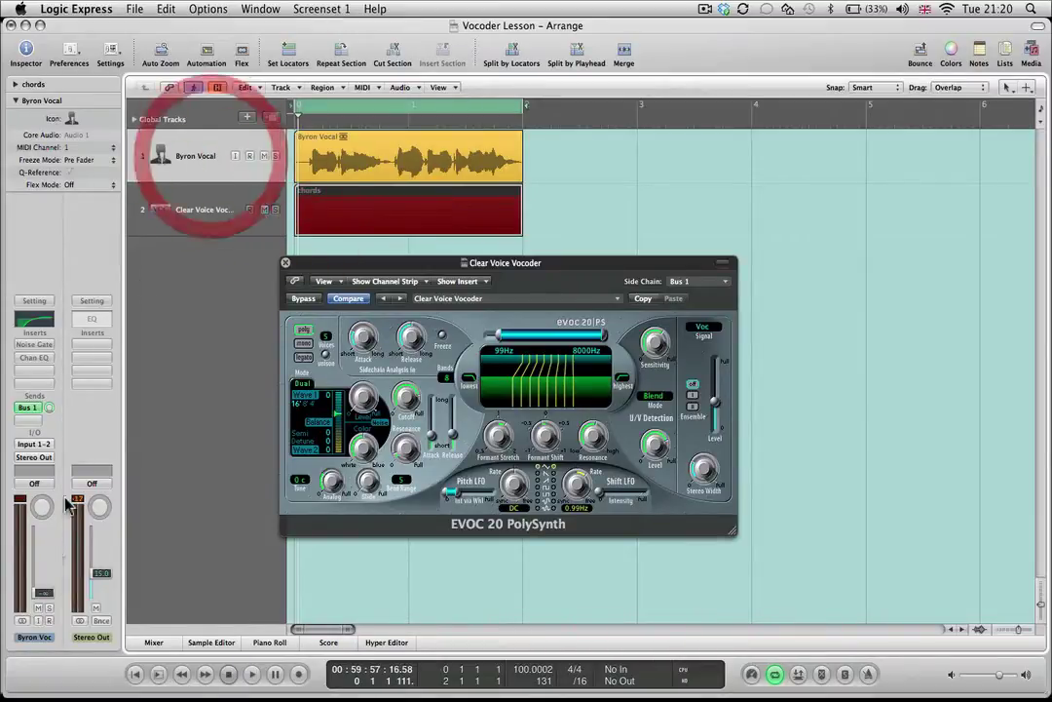
pyautogui.moveTo(39, 597); pyautogui.dragTo(43, 474)
pyautogui.press('space')
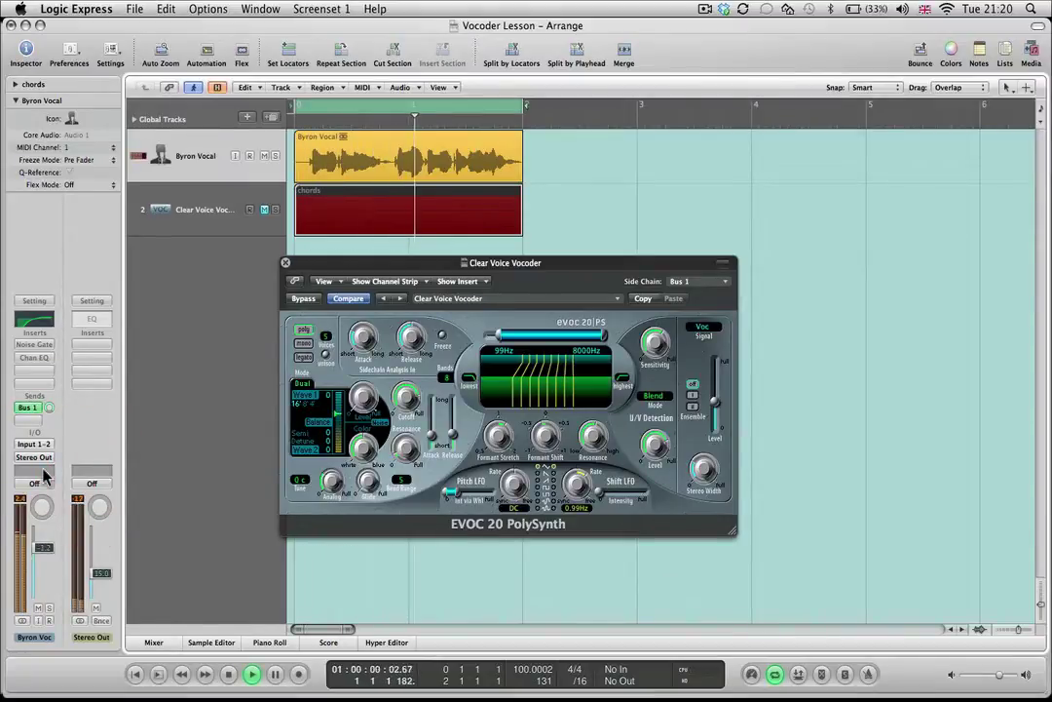
pyautogui.press('space')
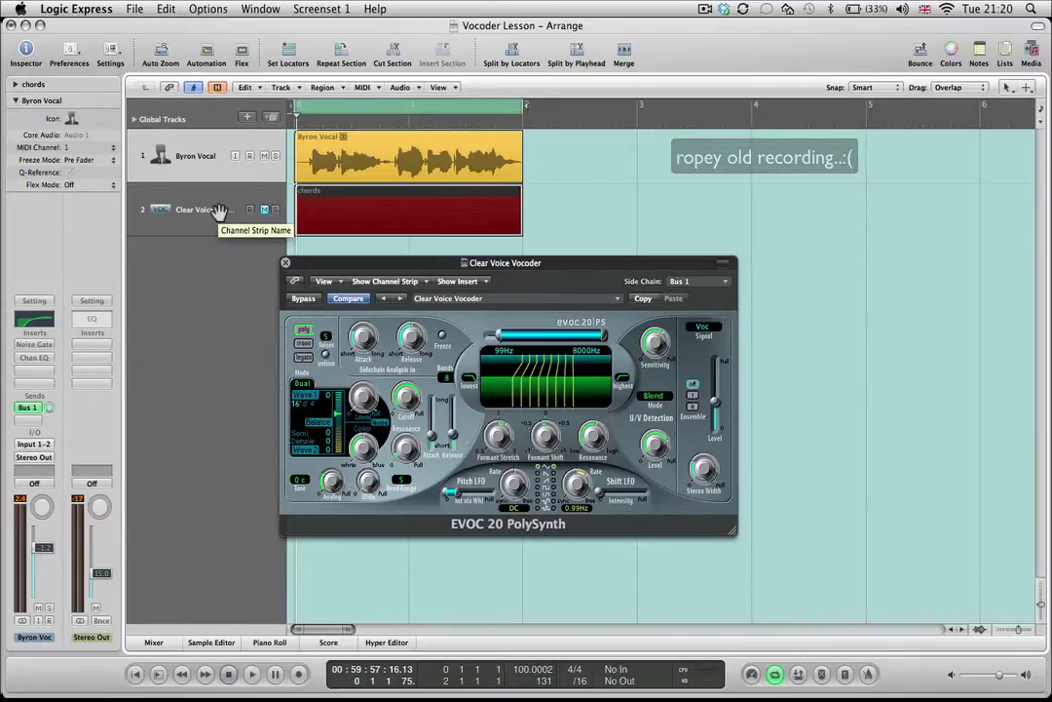
# - Activate the bypassed Channel EQ on the vocal track, audition the equalized vocal and move the EQ window off the tracks
pyautogui.click(43, 359)
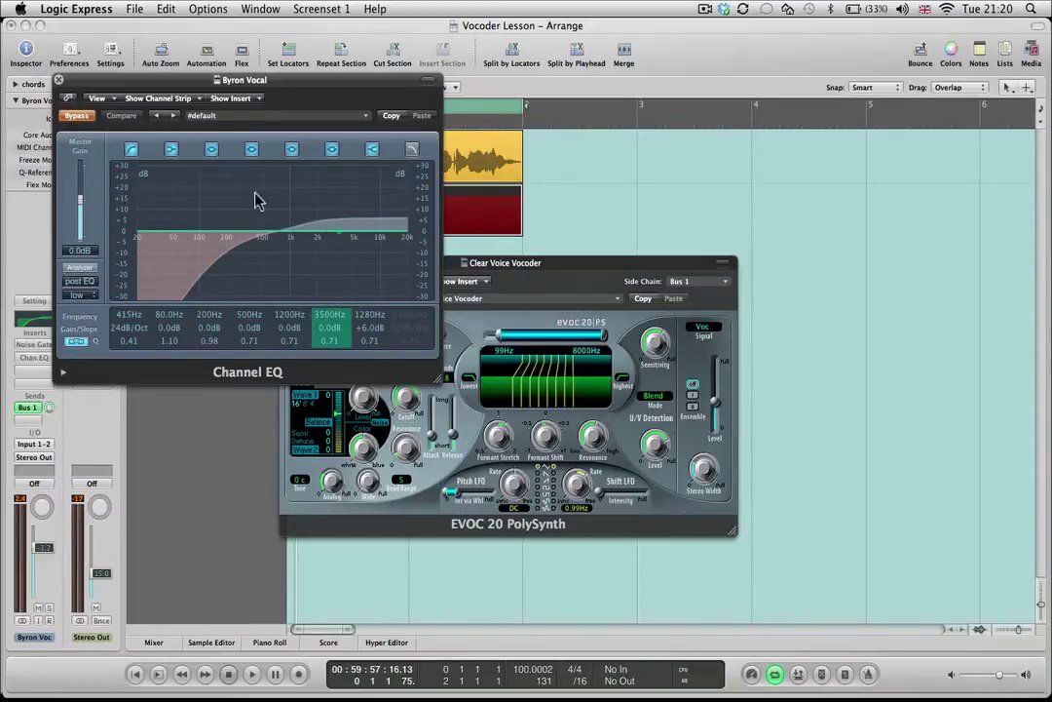
pyautogui.click(77, 116)
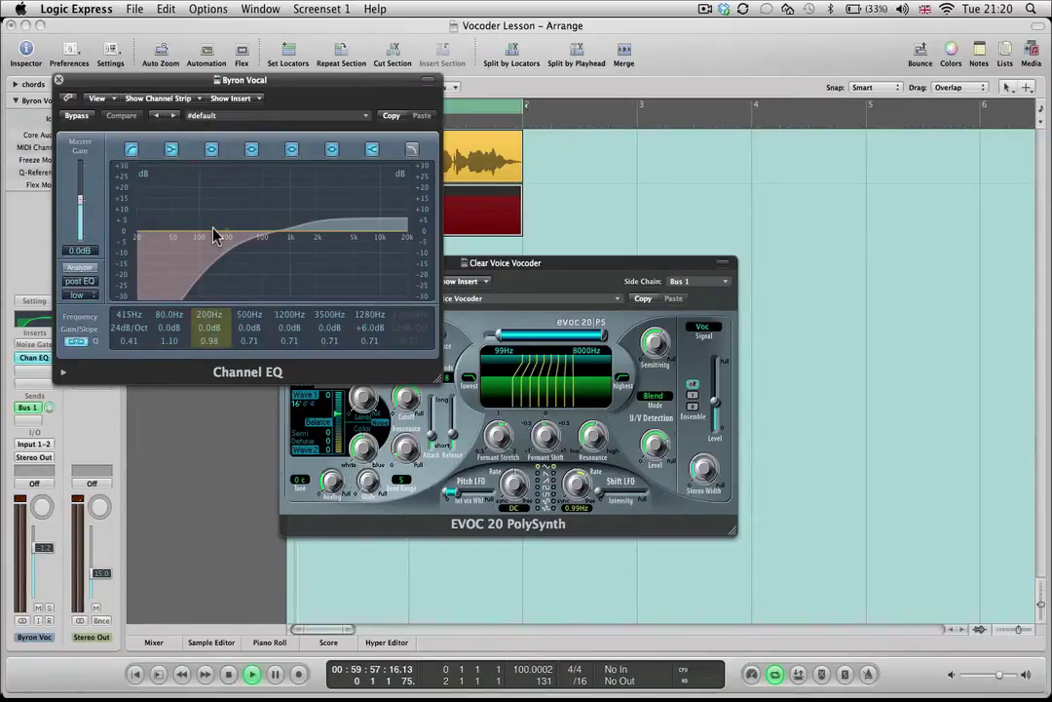
pyautogui.press('space')
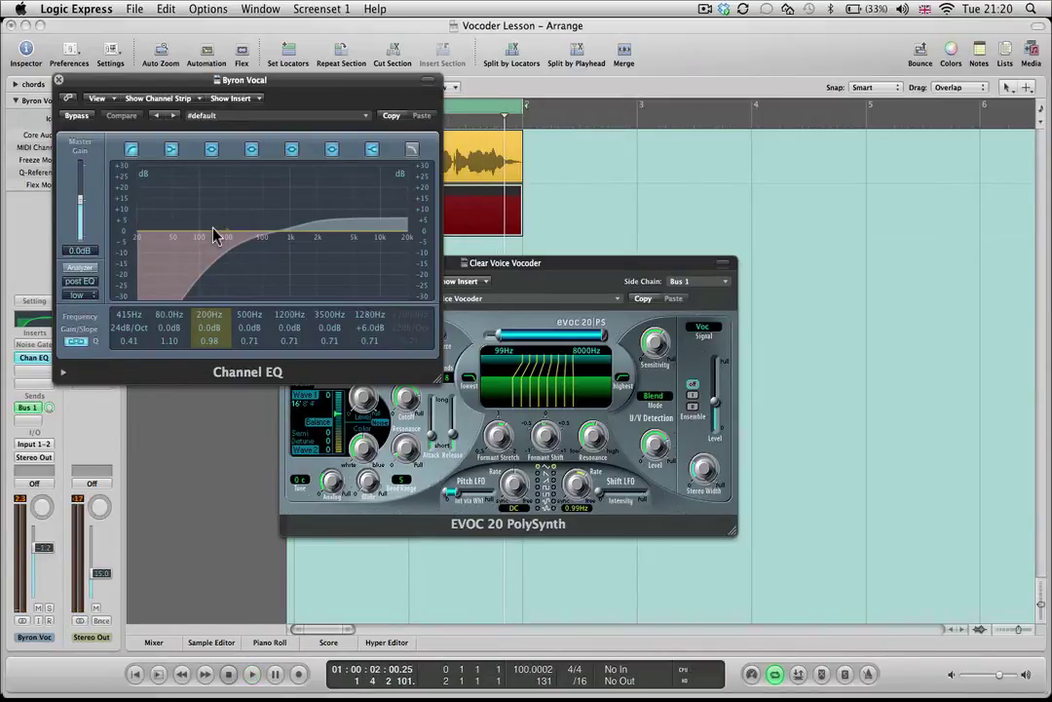
pyautogui.moveTo(193, 86); pyautogui.dragTo(790, 101)
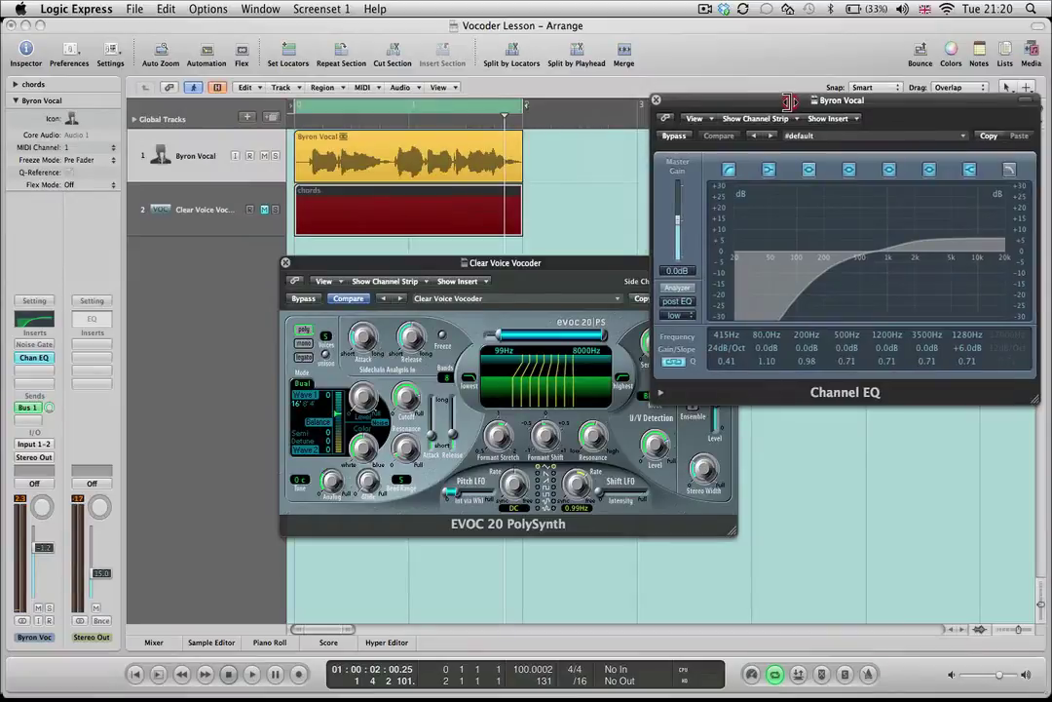
# - Unmute the vocoder track and play it with the vocal from the project start, pulling the vocal's fader fully down during playback
pyautogui.click(265, 215)
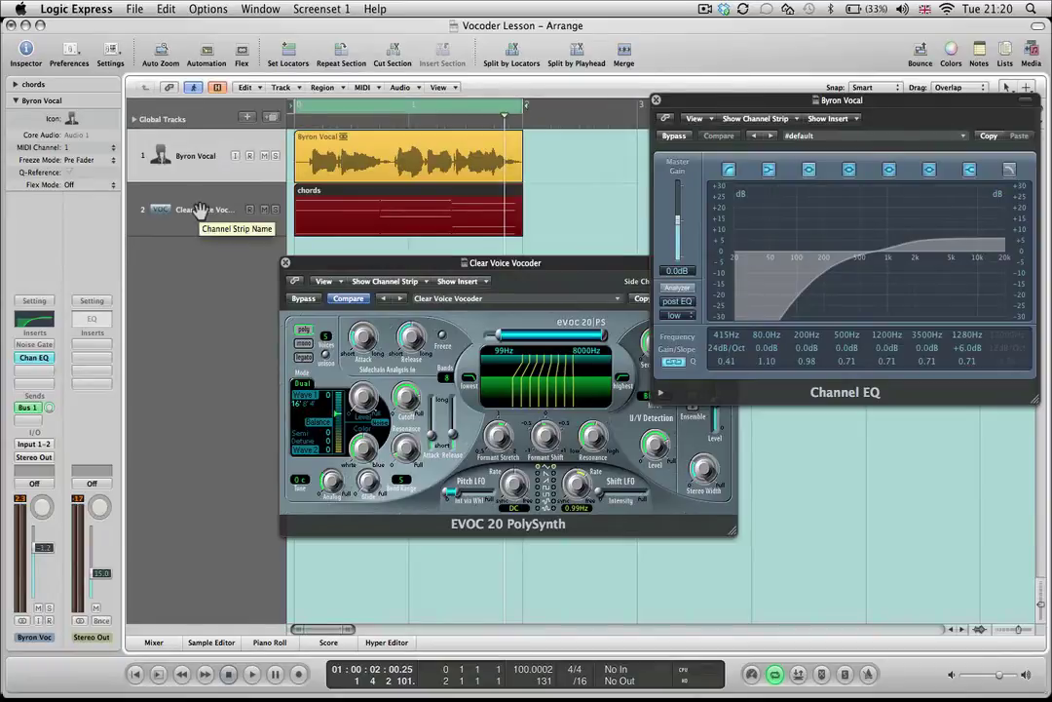
pyautogui.press('Return')
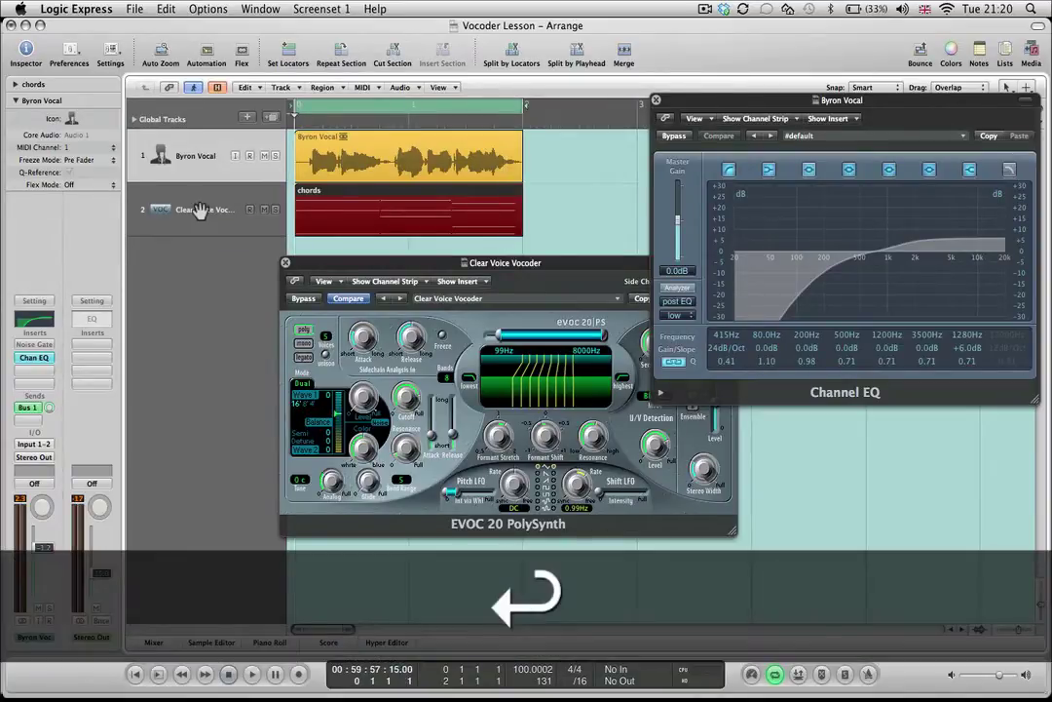
pyautogui.press('space')
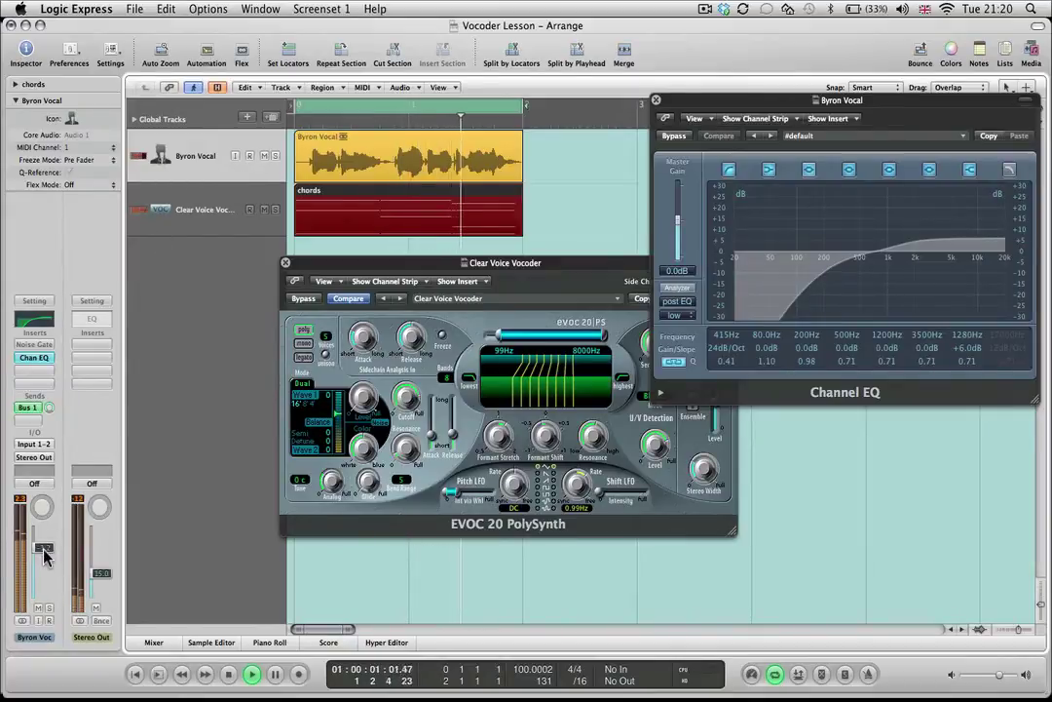
pyautogui.press('Return')
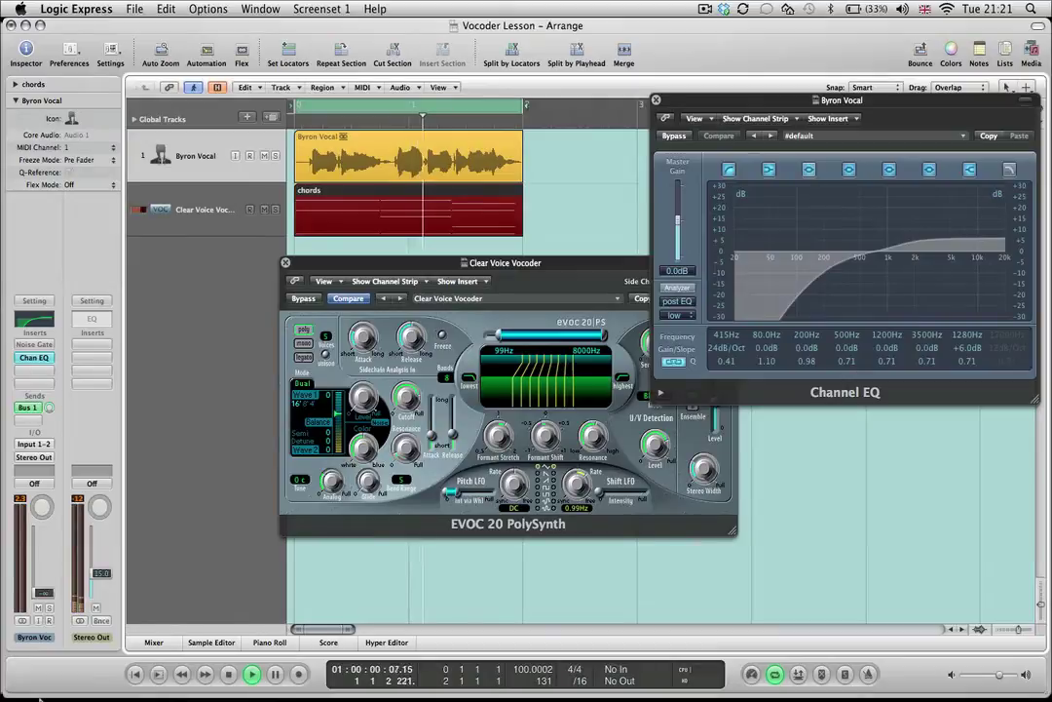
pyautogui.press('space')
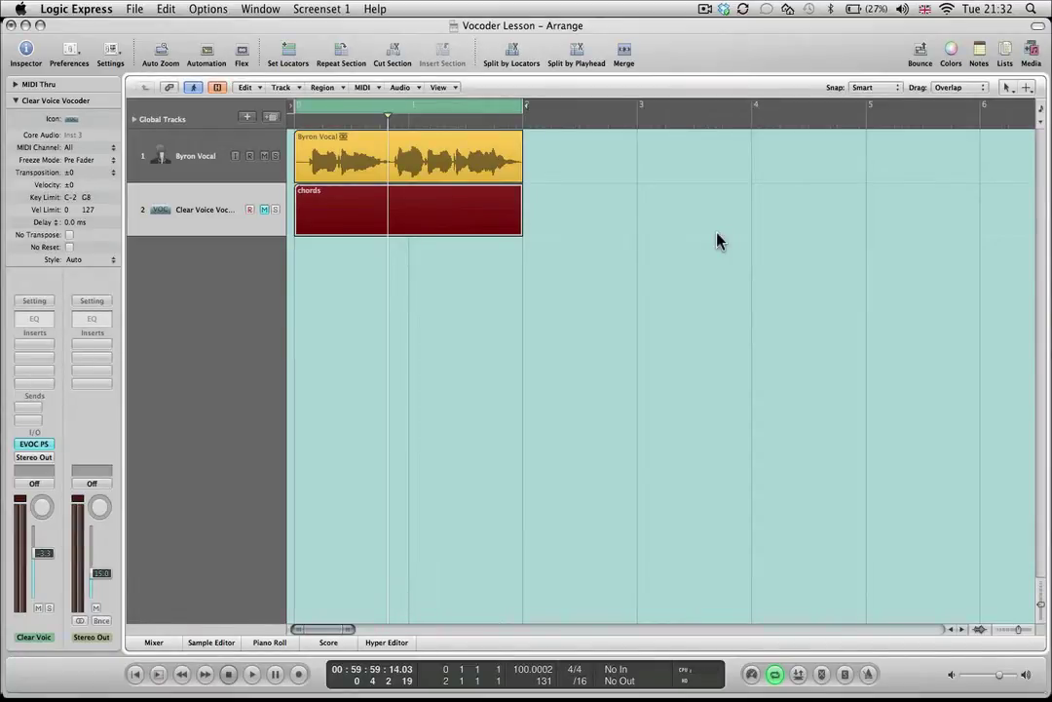
# - Show the hidden tracks, unmute and select the Tubular Pipe track, and check the side-chain source of its EVOC 20 PS
pyautogui.click(218, 87)
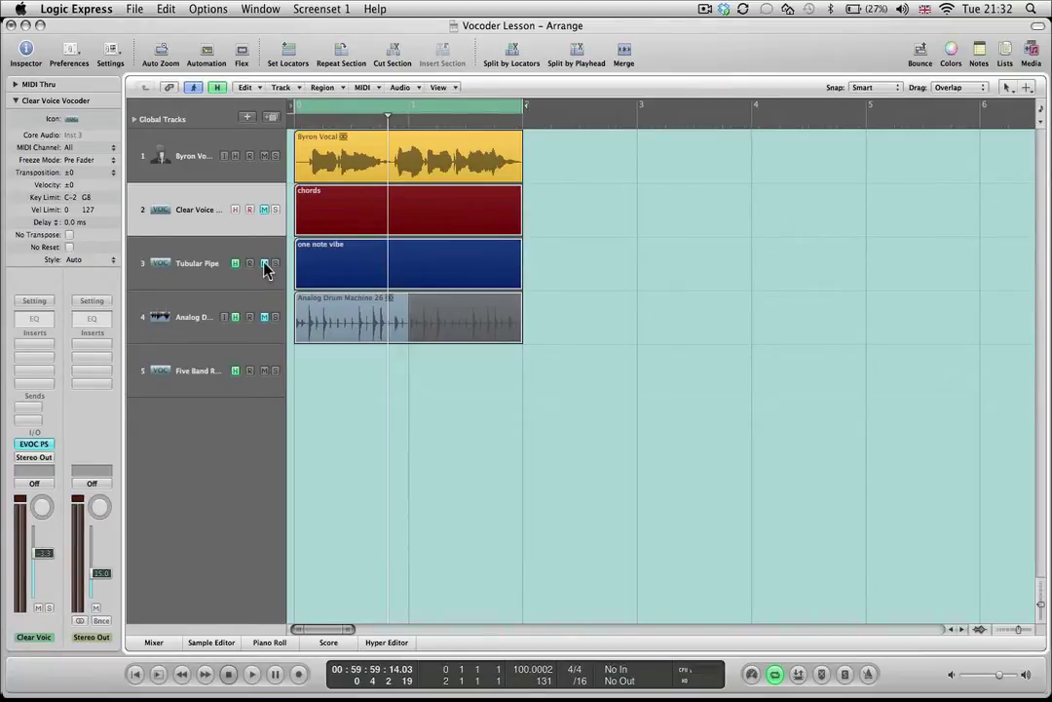
pyautogui.click(187, 268)
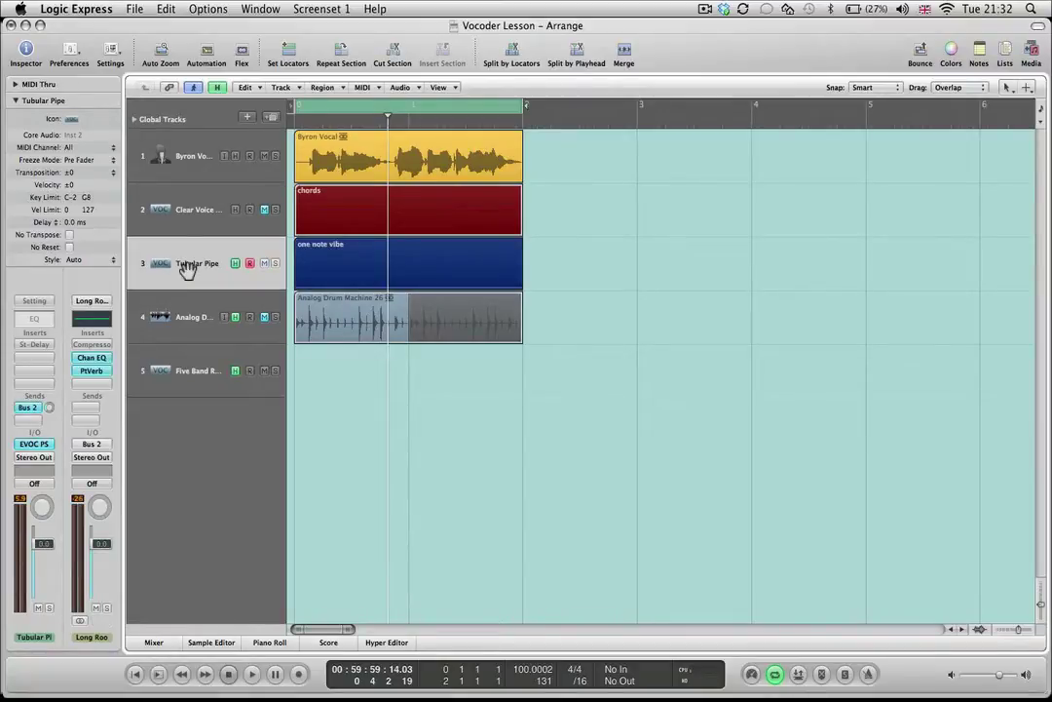
pyautogui.press('Return')
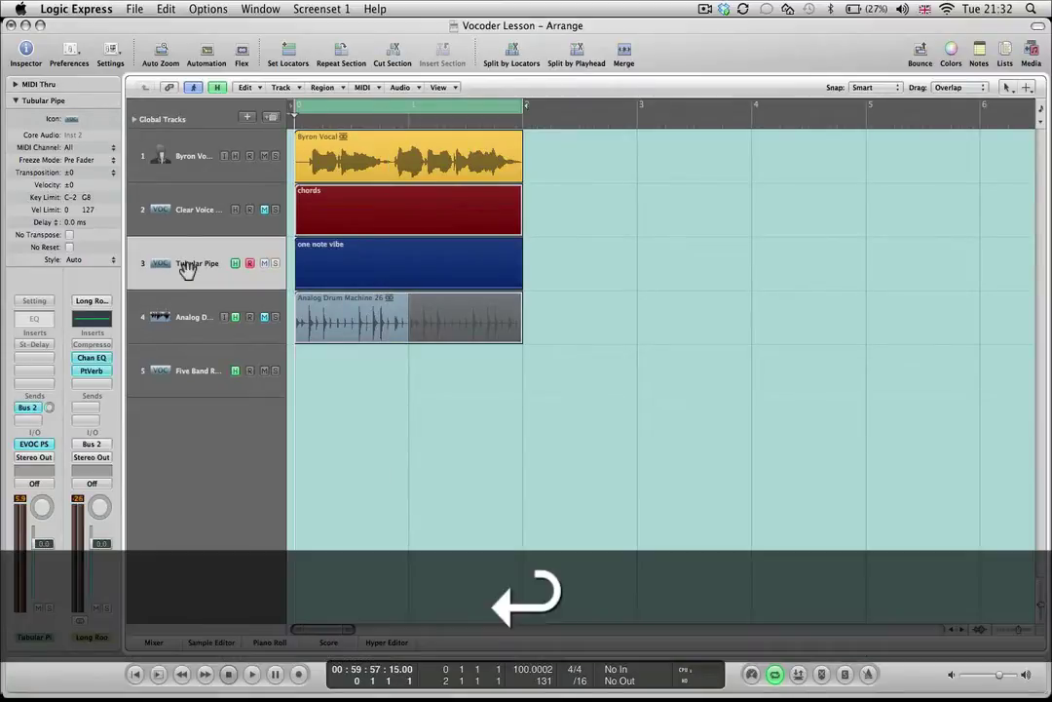
pyautogui.click(35, 445)
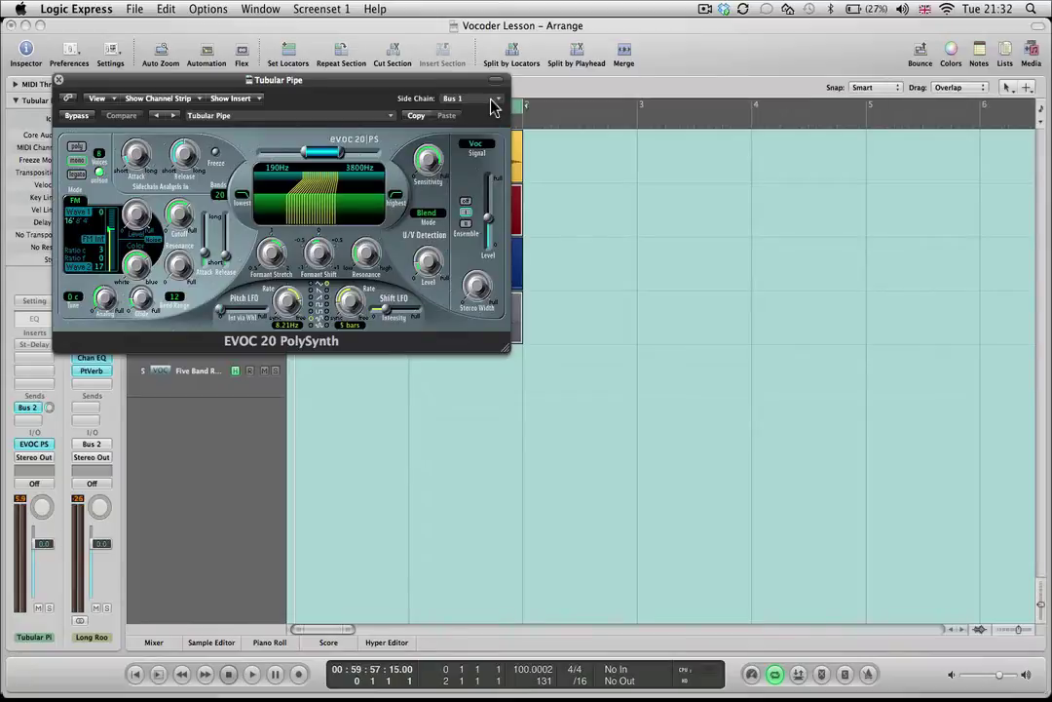
pyautogui.click(58, 80)
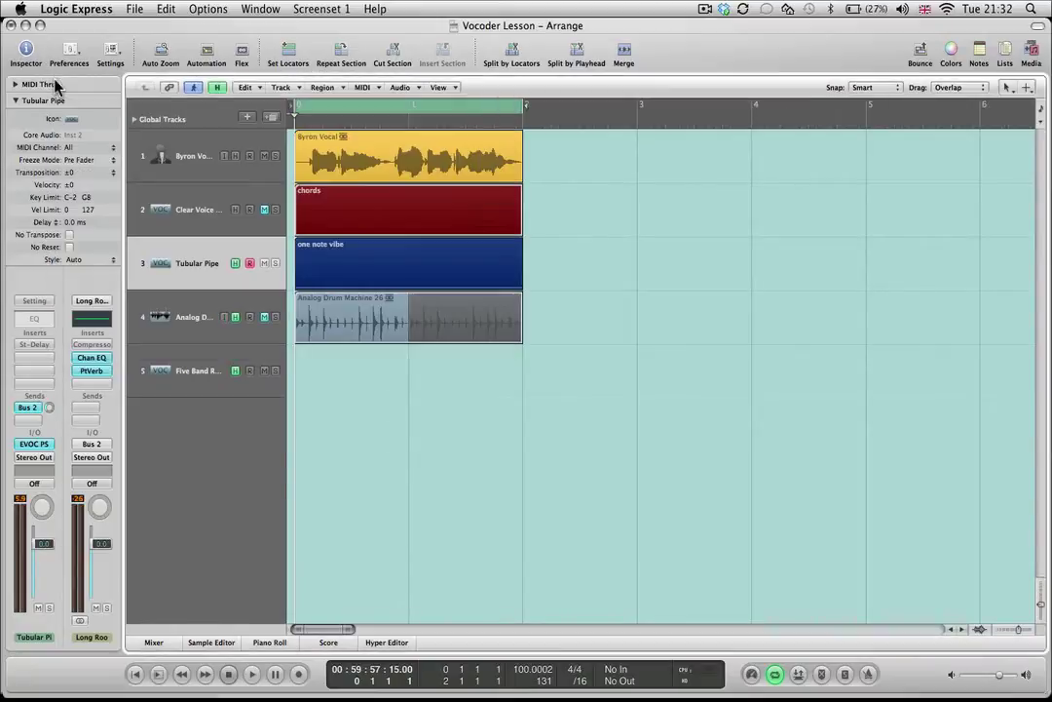
# - Inspect the one note vibe region in the piano roll and audition the Tubular Pipe vocoder from the project start
pyautogui.doubleClick(351, 264)
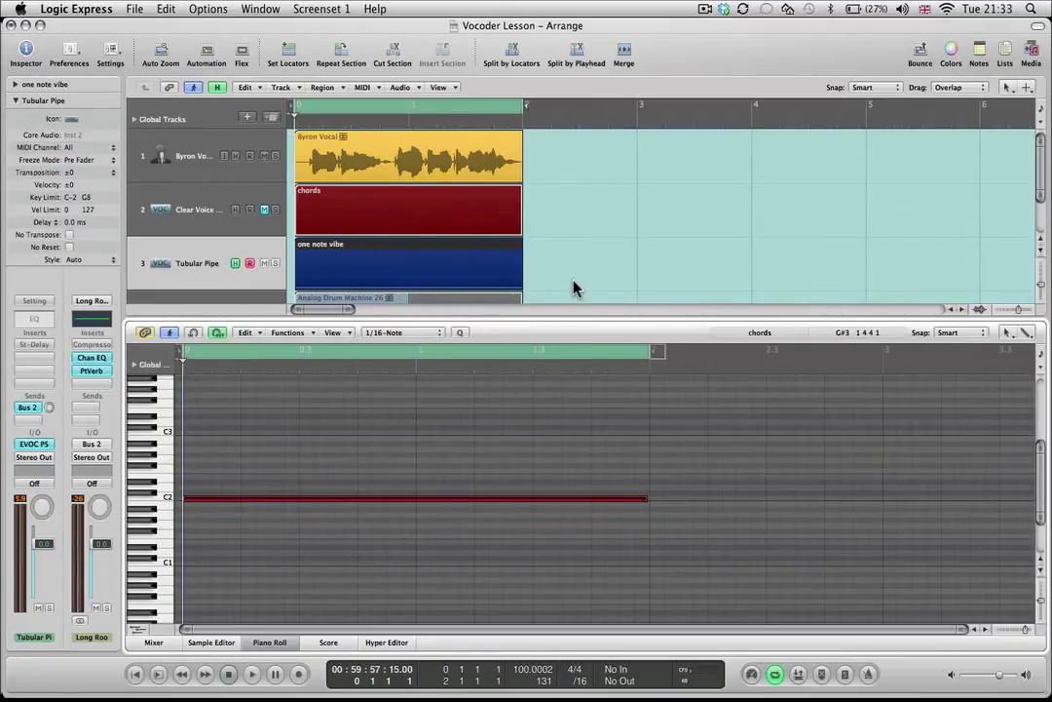
pyautogui.click(597, 265)
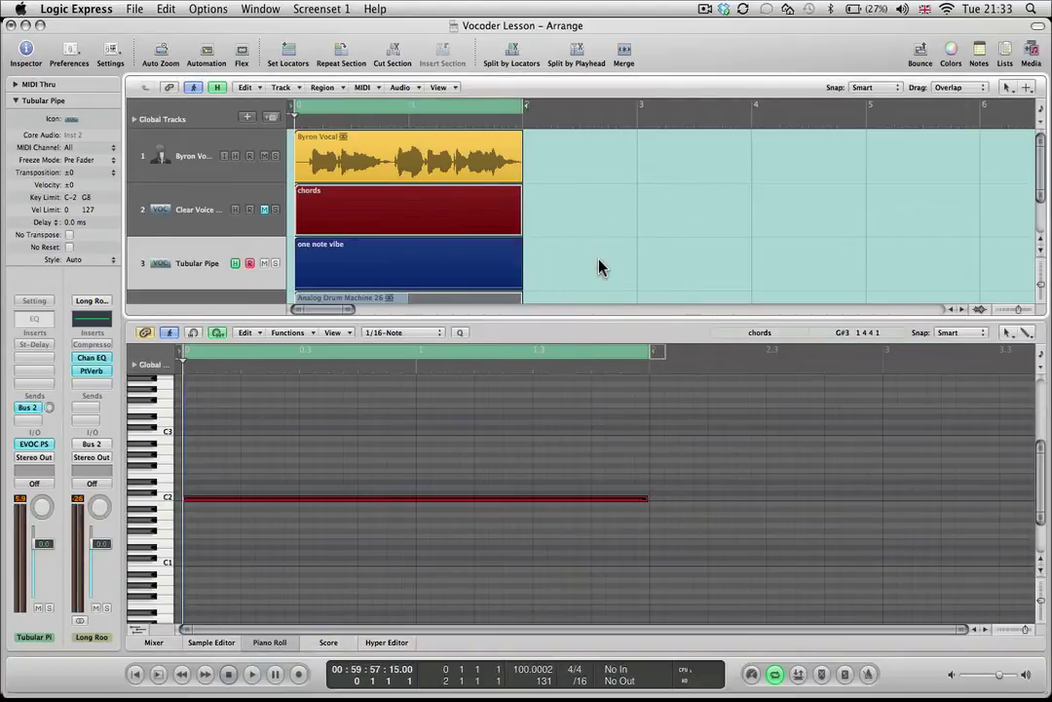
pyautogui.press('Return')
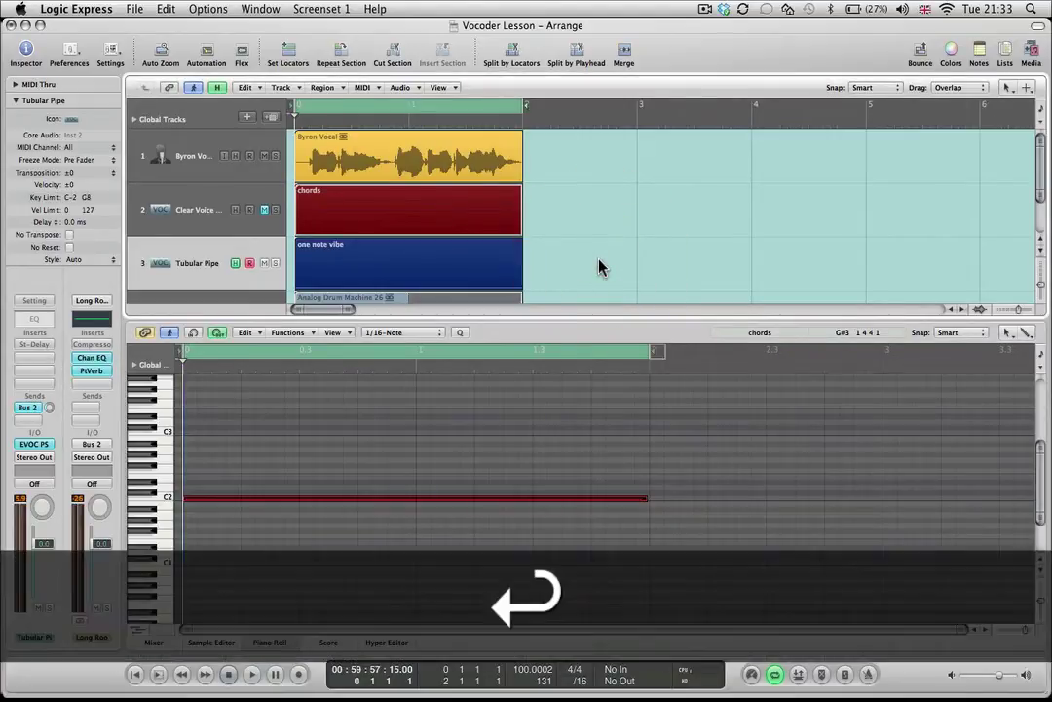
pyautogui.press('space')
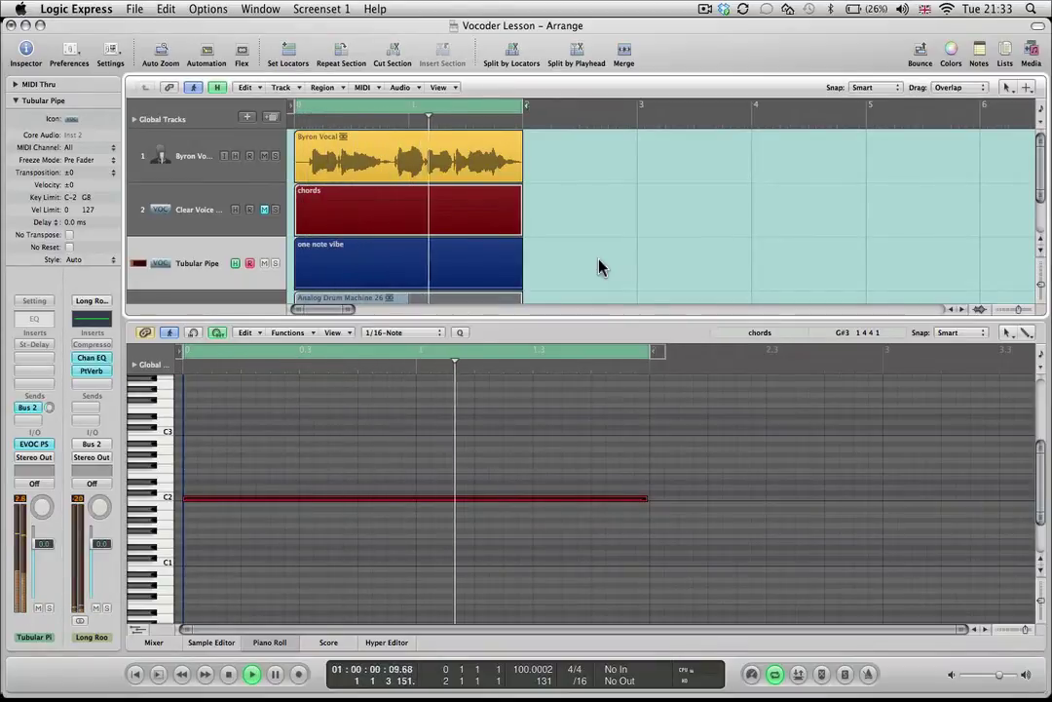
pyautogui.press('space')
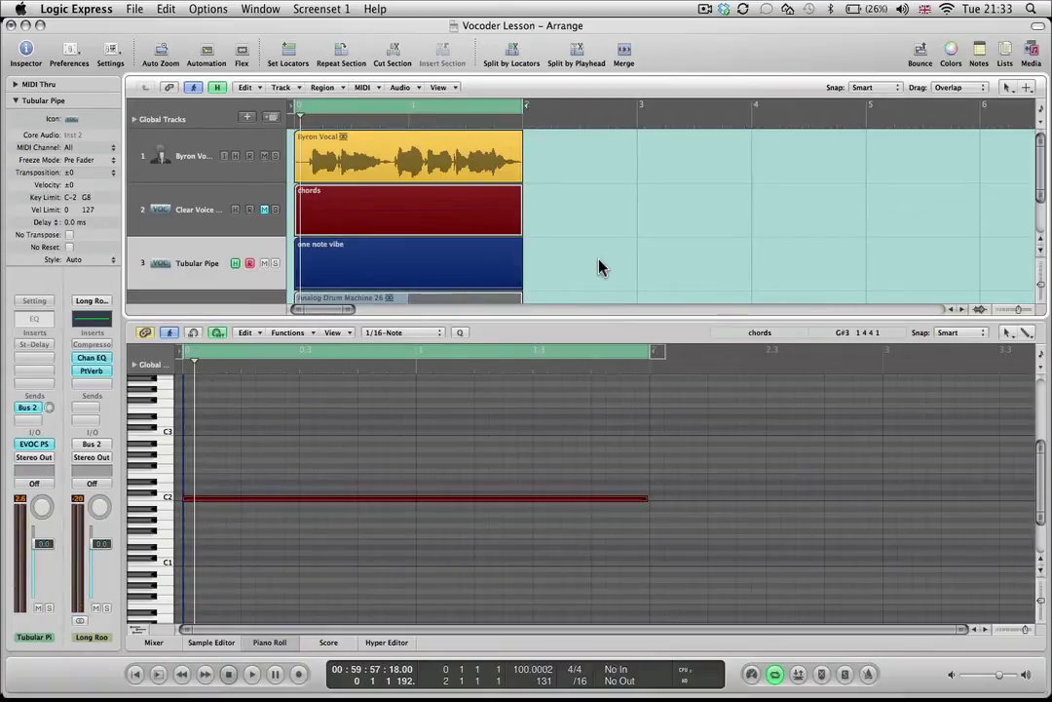
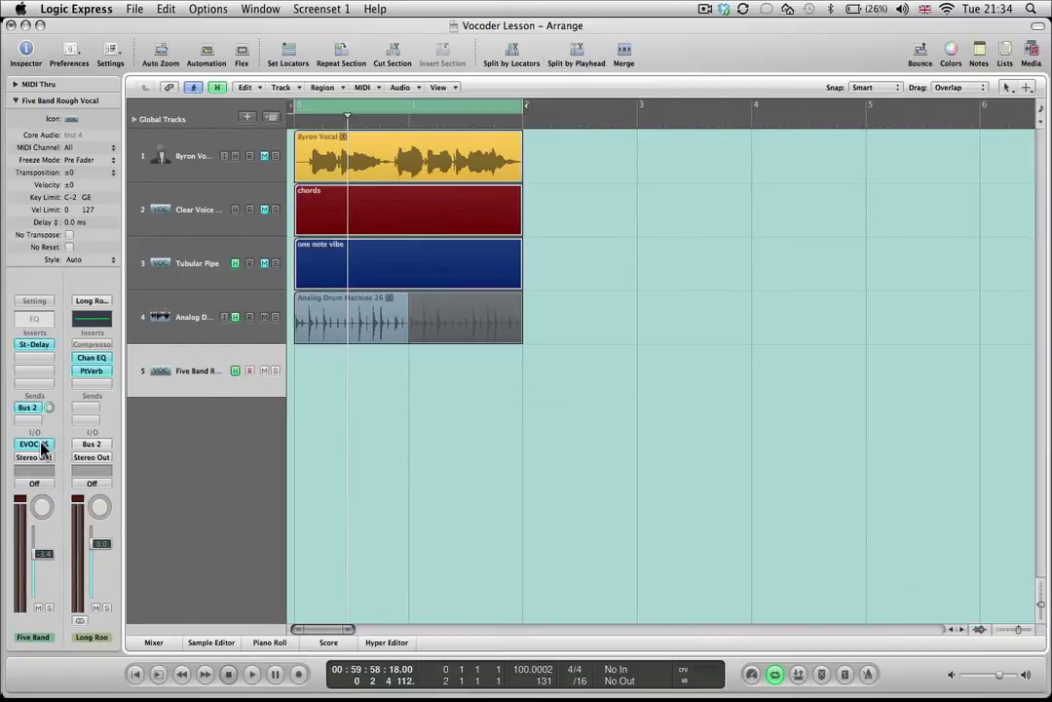
# - Compare the Five Band Rough Vocal synth's side-chain bus with the drum track's send, and start playback from the project start
pyautogui.click(41, 447)
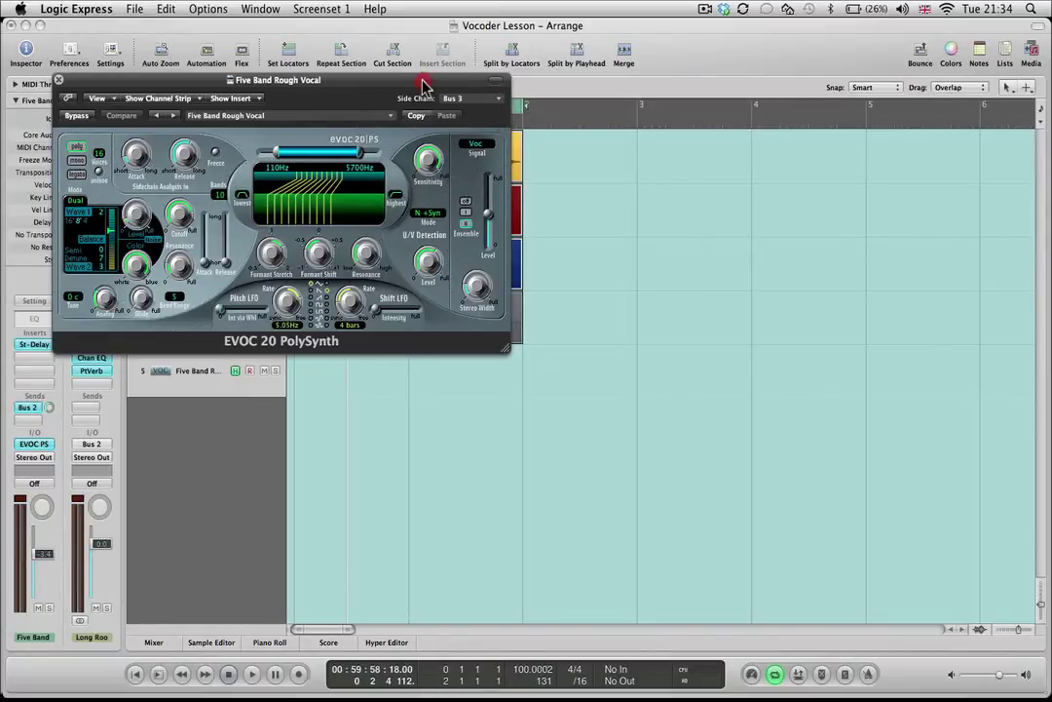
pyautogui.moveTo(423, 86); pyautogui.dragTo(832, 141)
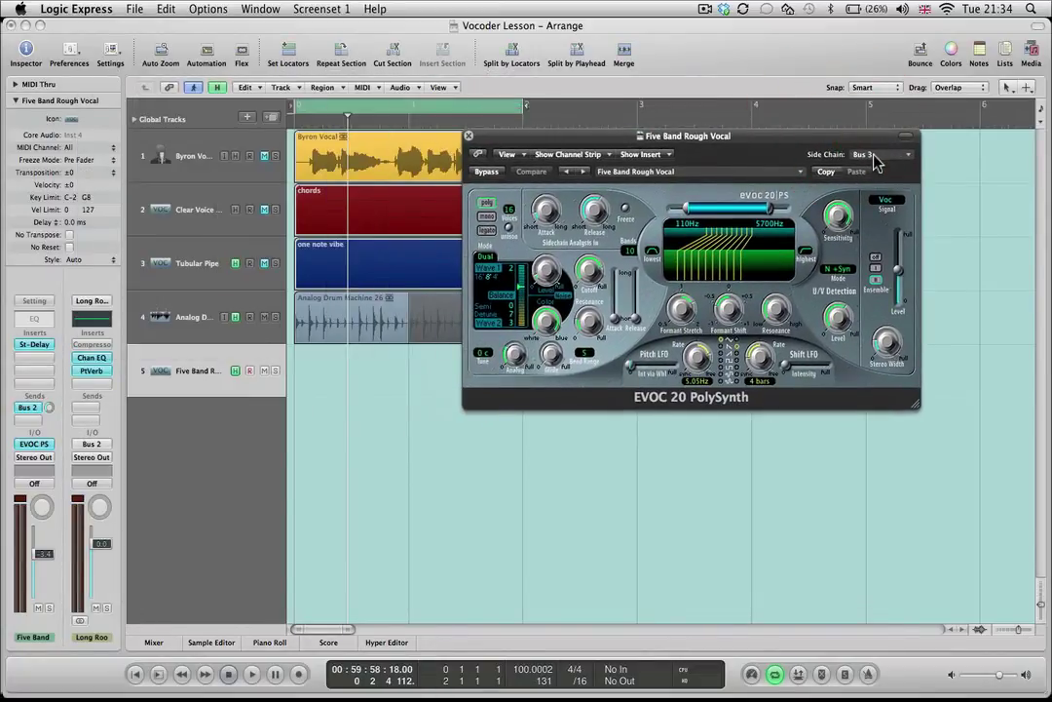
pyautogui.click(191, 319)
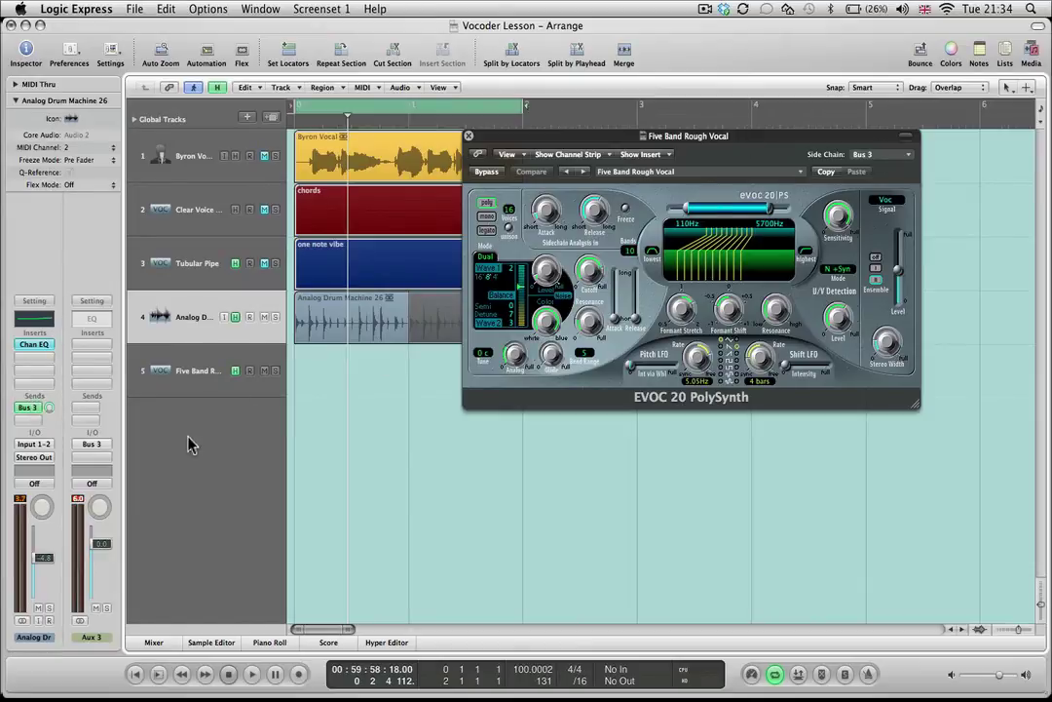
pyautogui.click(185, 373)
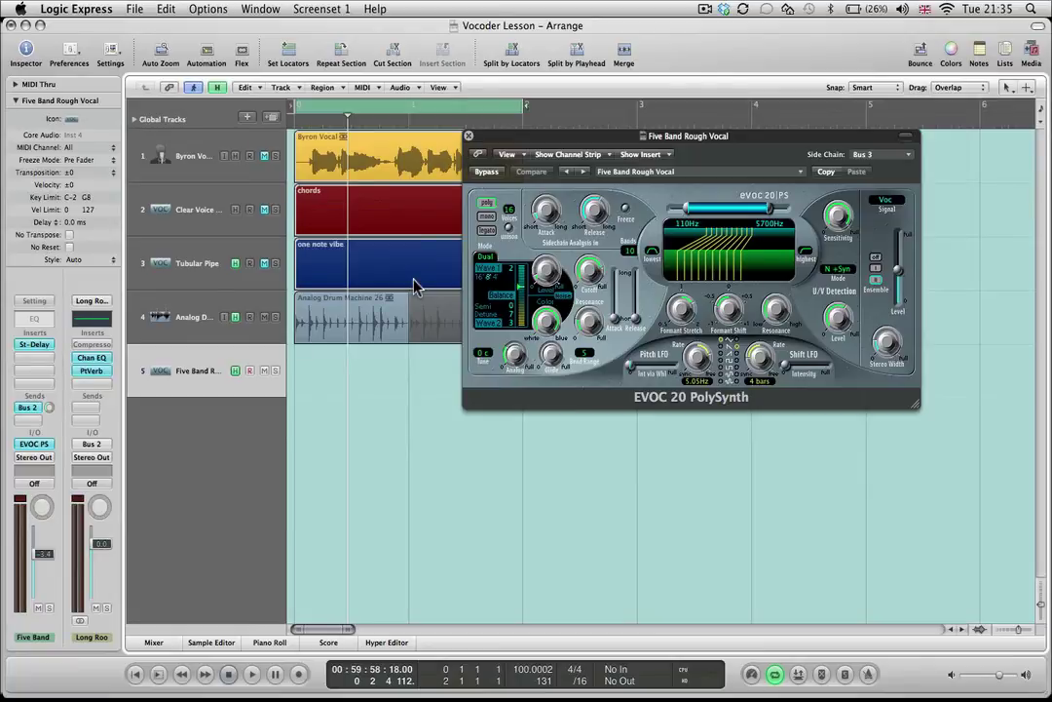
pyautogui.press('Return')
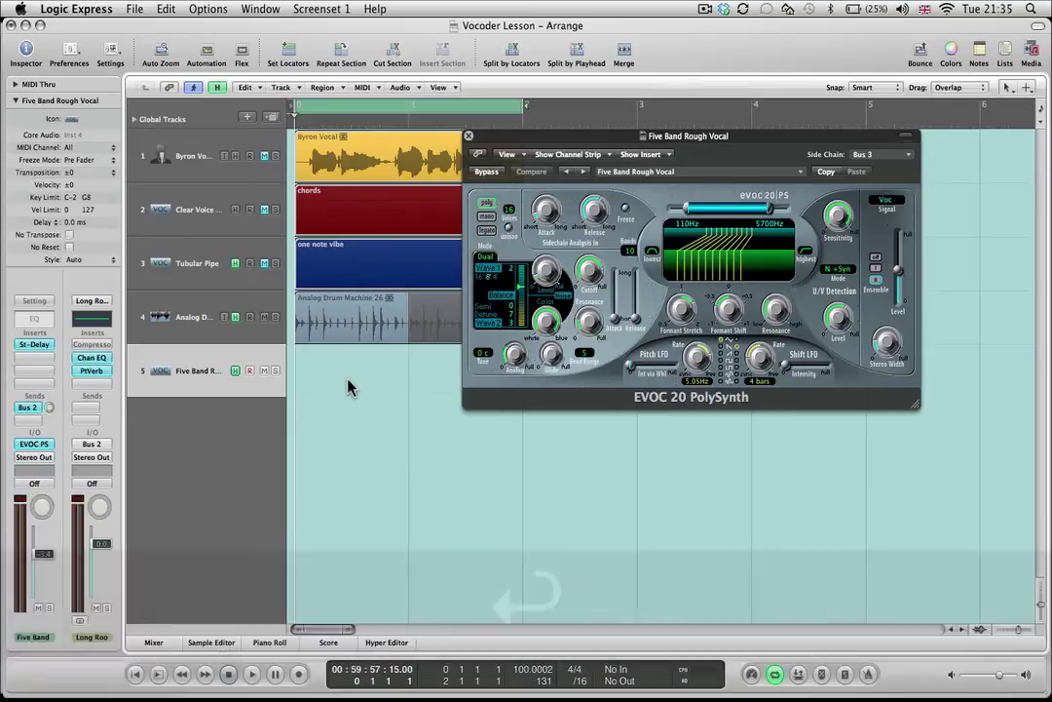
pyautogui.press('space')
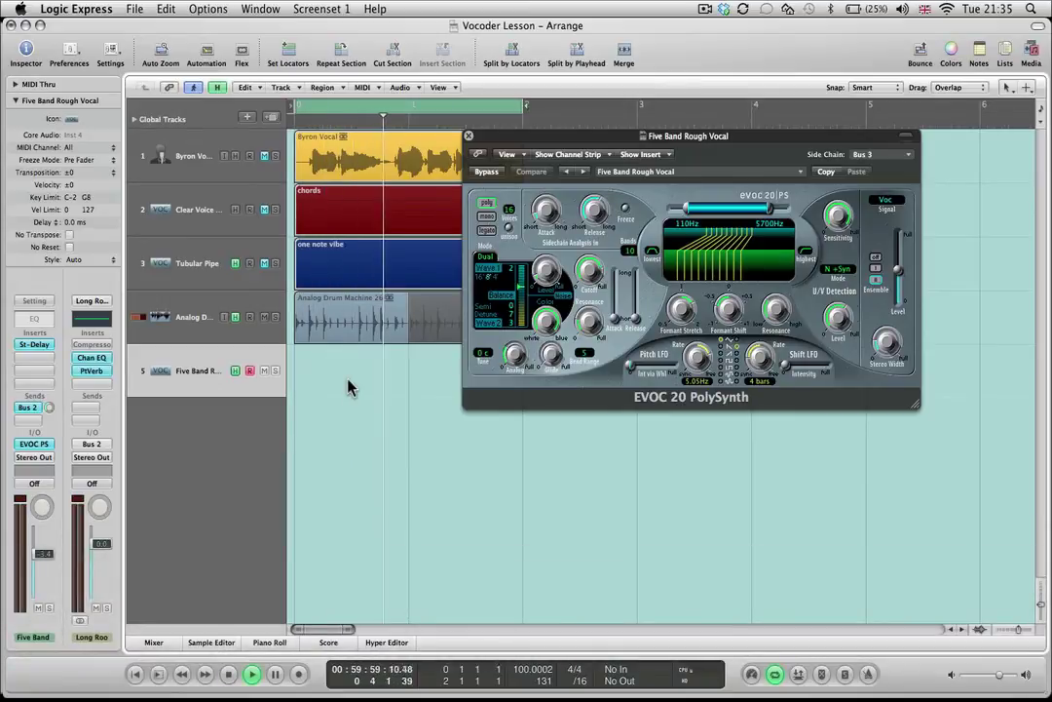